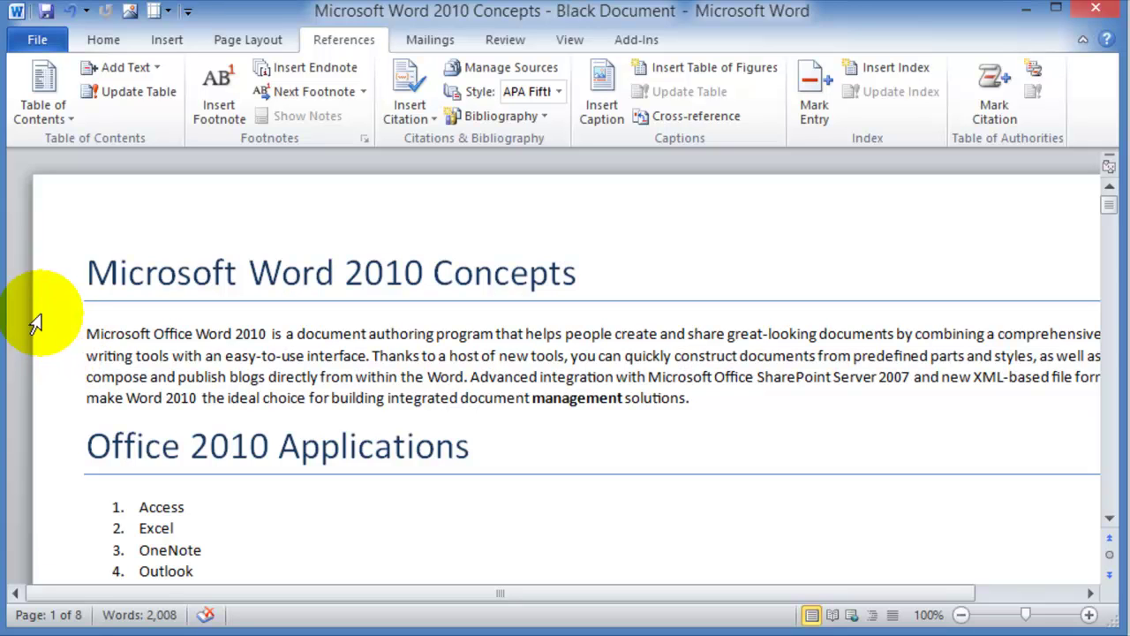
Show the Home tab formatting commands and expand the full Quick Styles gallery to preview heading styles
left_click(104, 40)
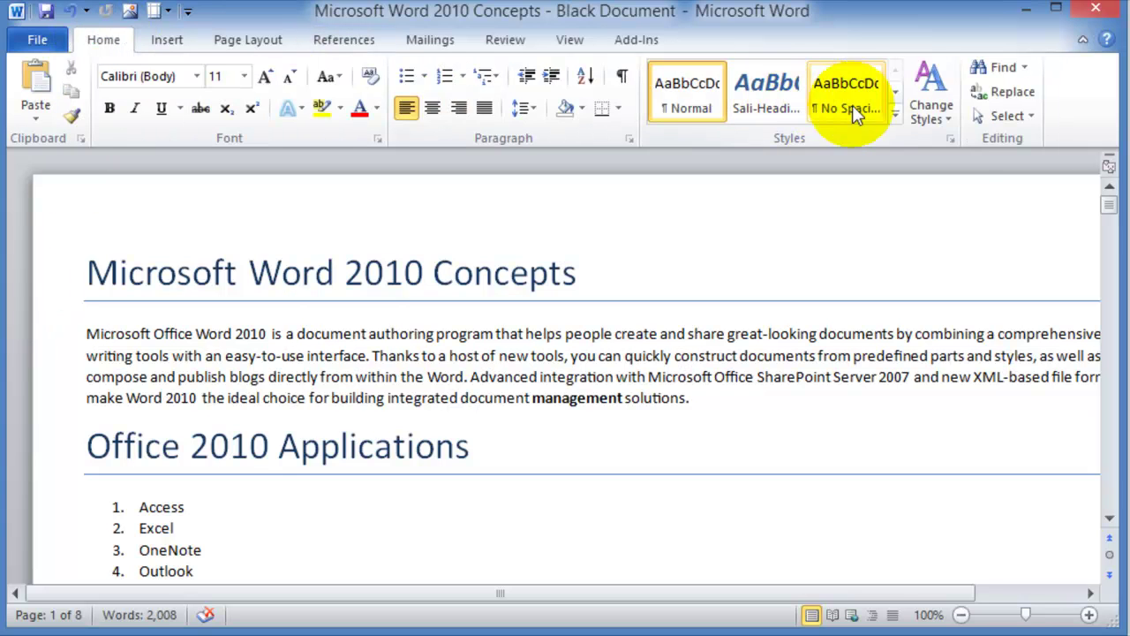
left_click(894, 113)
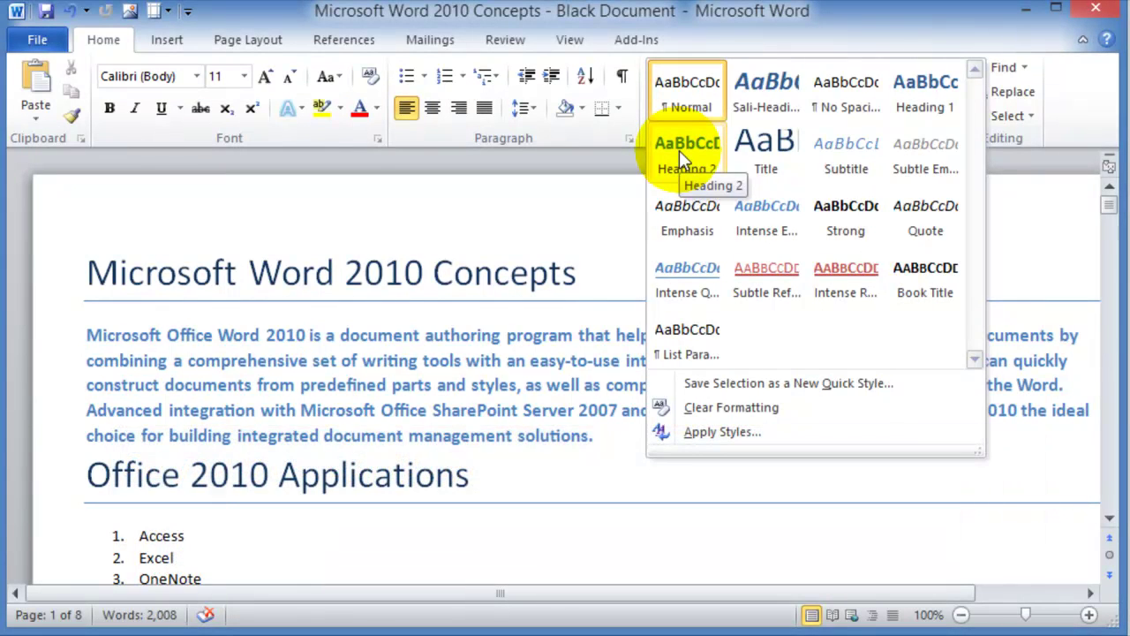
Close the style list and make 'Office 2010 Applications' a Heading 1
left_click(284, 390)
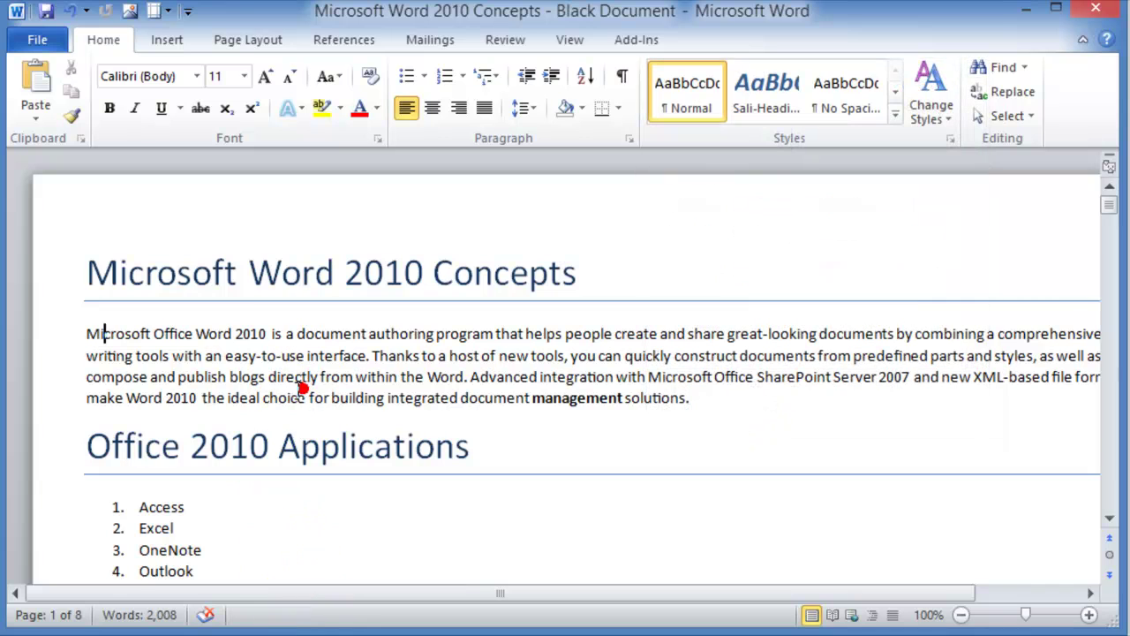
left_click(49, 468)
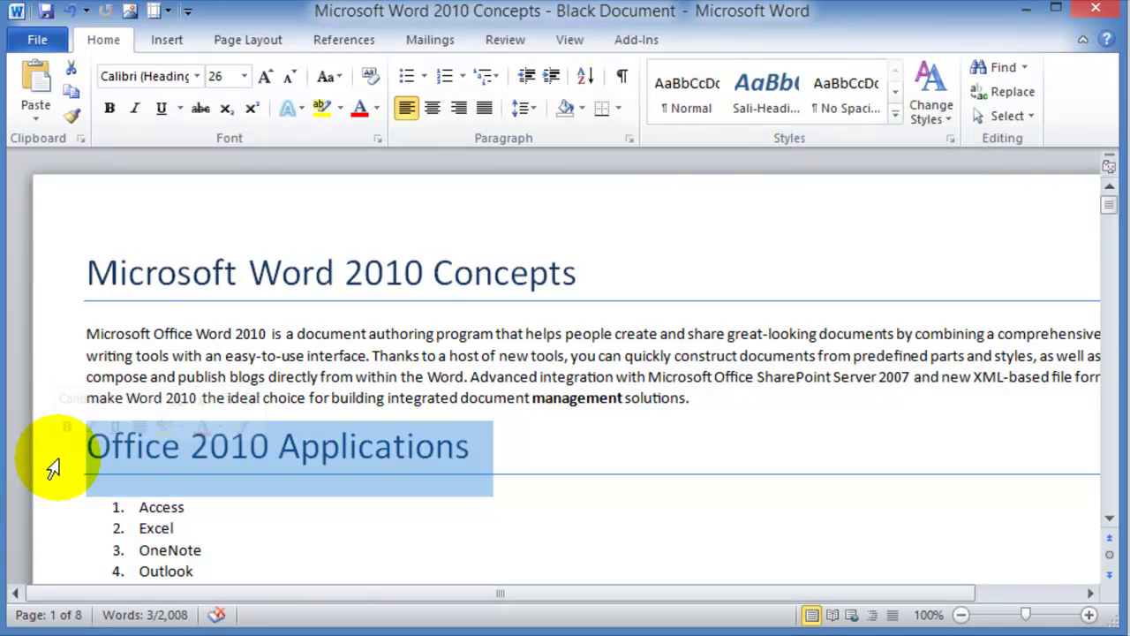
scroll(459, 565, "down", 2)
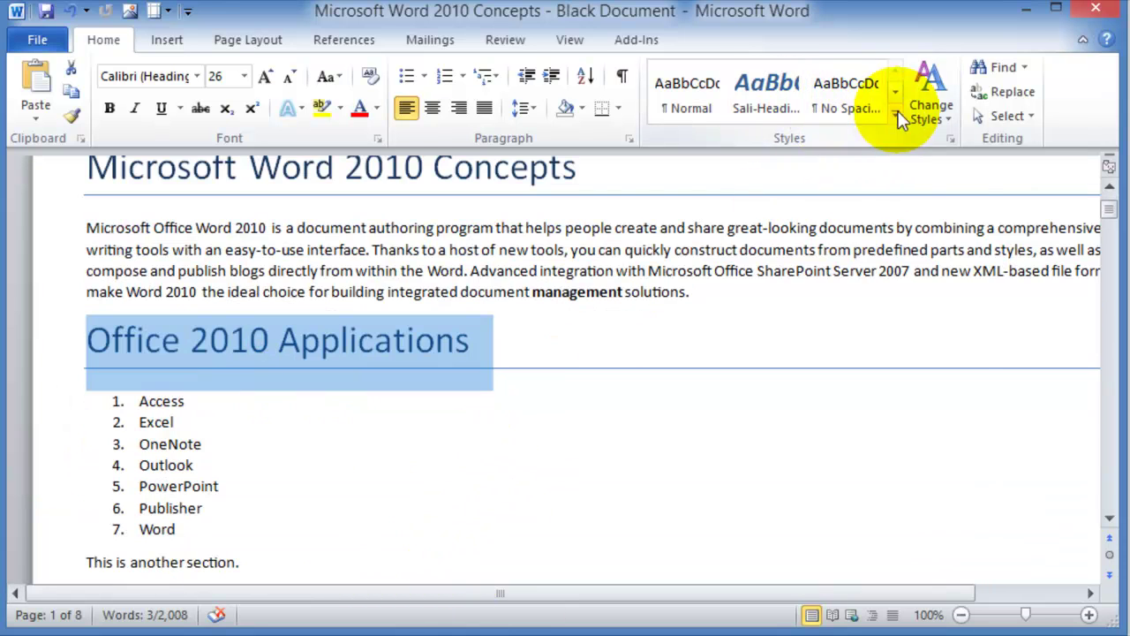
left_click(895, 114)
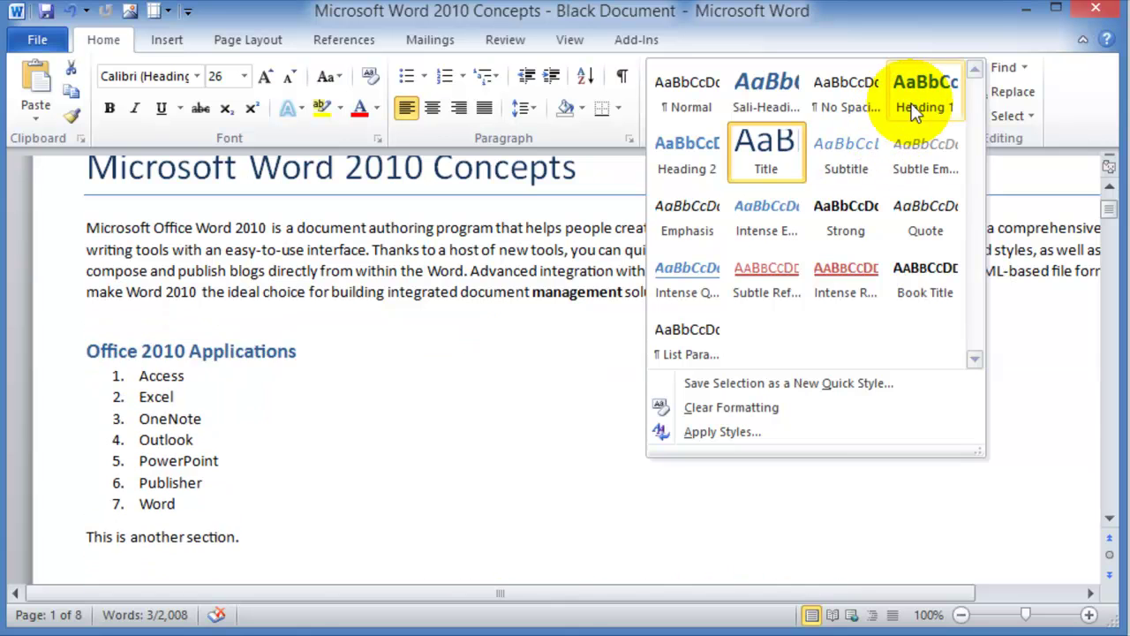
left_click(916, 112)
scroll(449, 345, "down", 3)
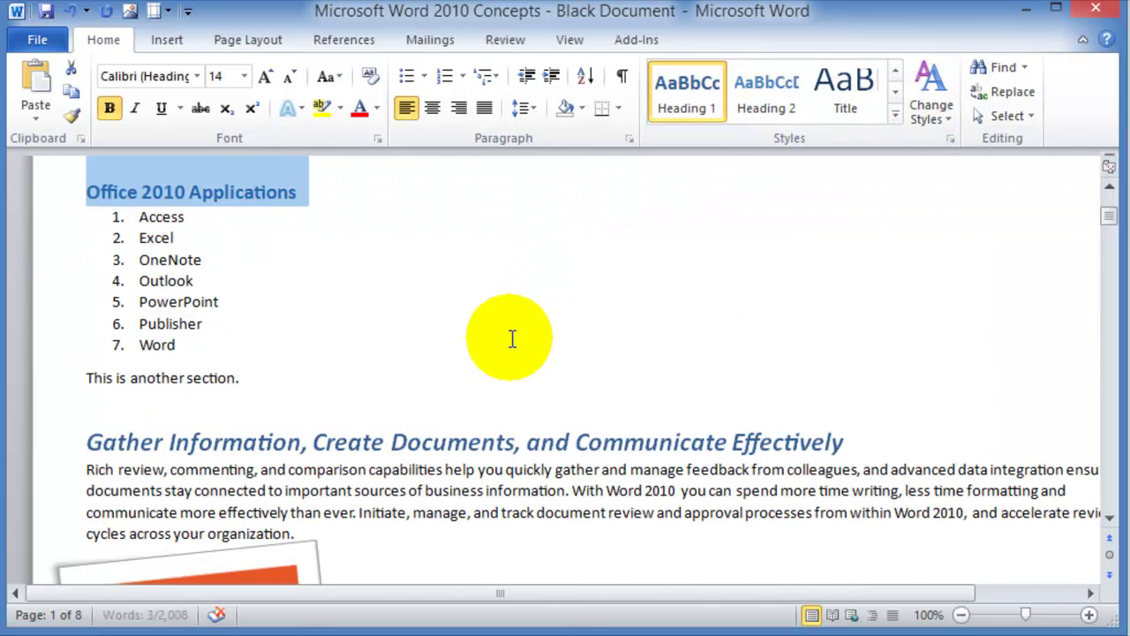
Make the 'Gather Information' title a Heading 2
left_click(56, 446)
left_click(775, 105)
left_click(916, 112)
left_click(781, 108)
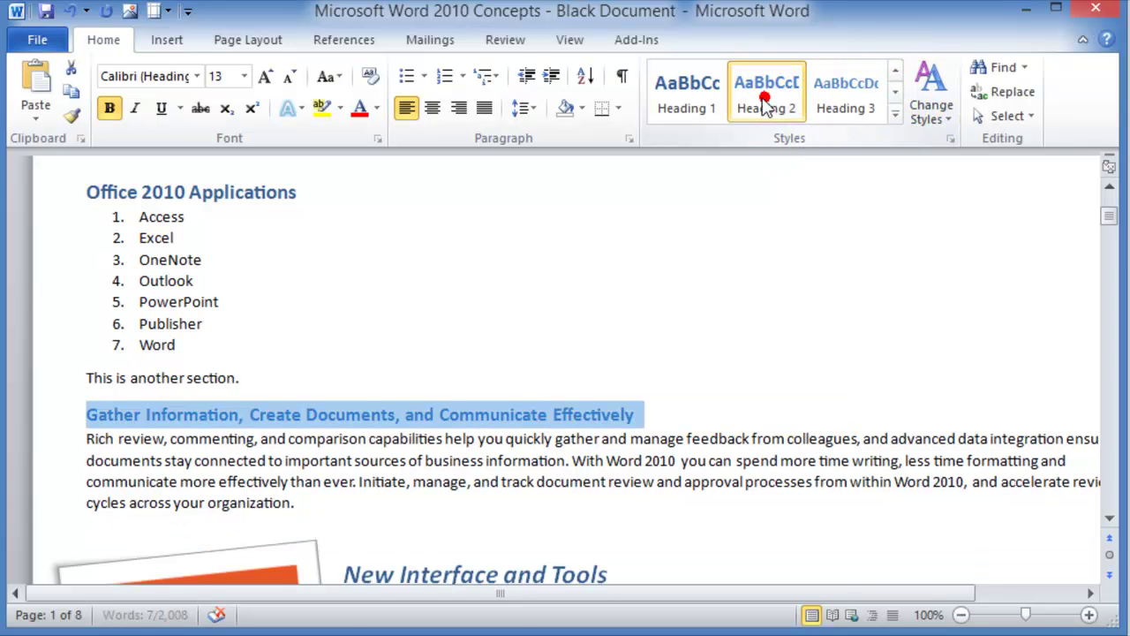
scroll(374, 355, "down", 1)
scroll(373, 358, "down", 5)
Apply Heading 1 to 'Professional-Looking Documents' and 'Display Important Information'
left_click(325, 255)
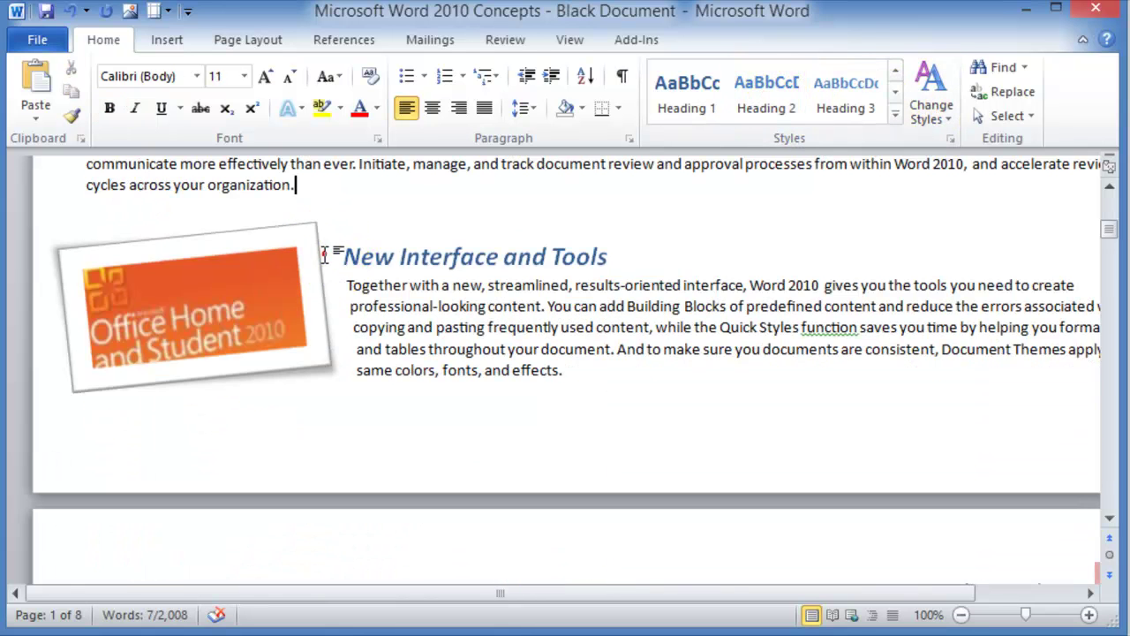
left_click(611, 256)
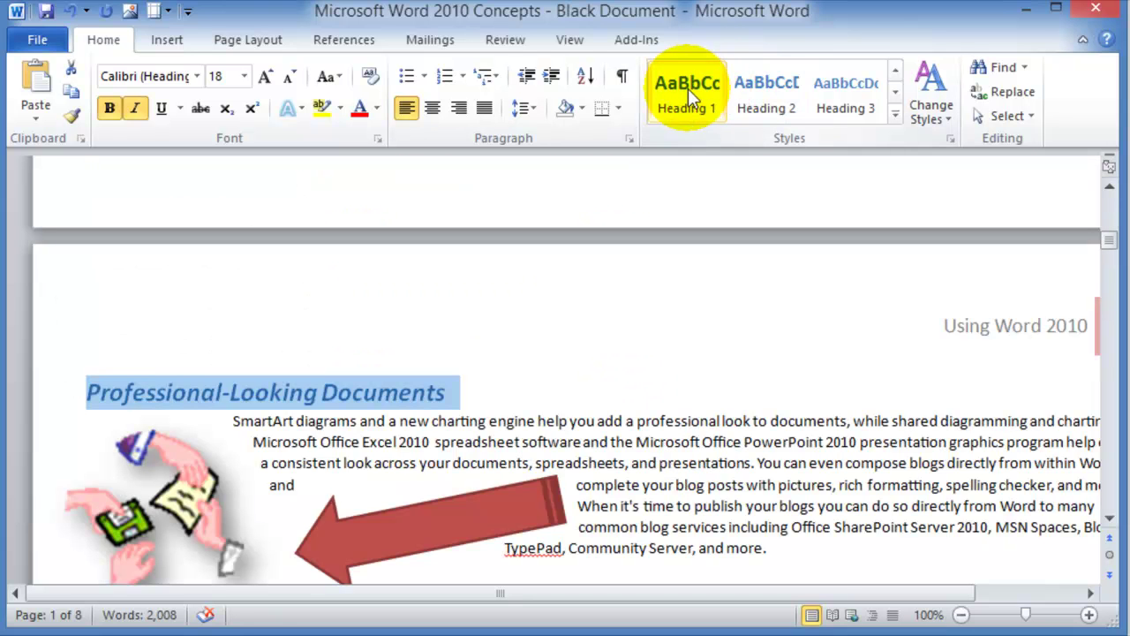
left_click(687, 88)
scroll(280, 318, "down", 3)
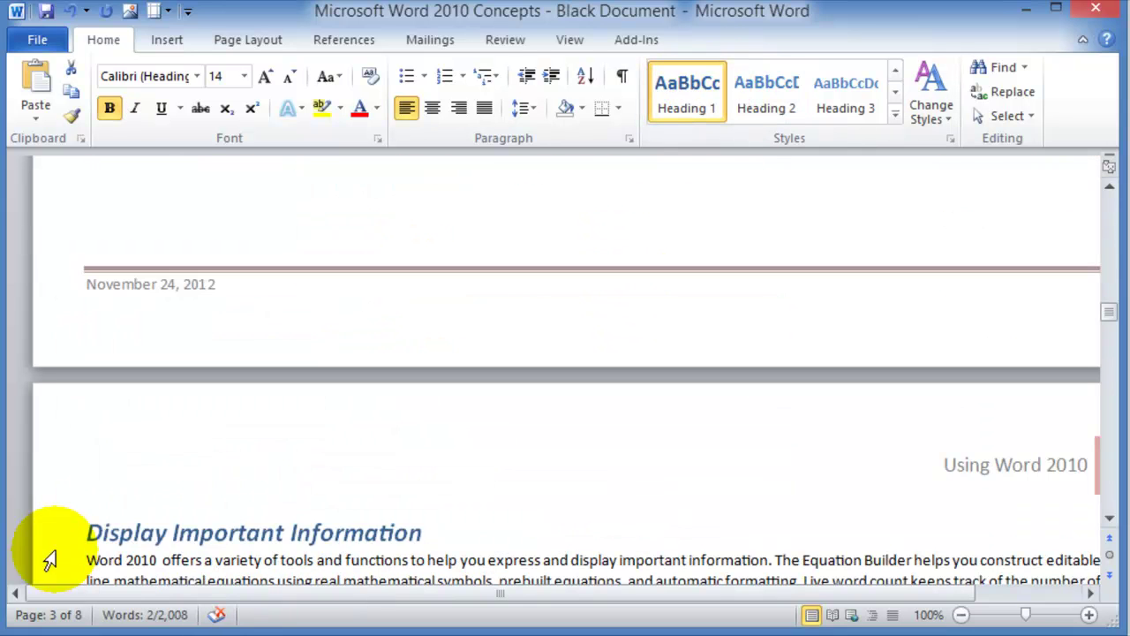
left_click(49, 535)
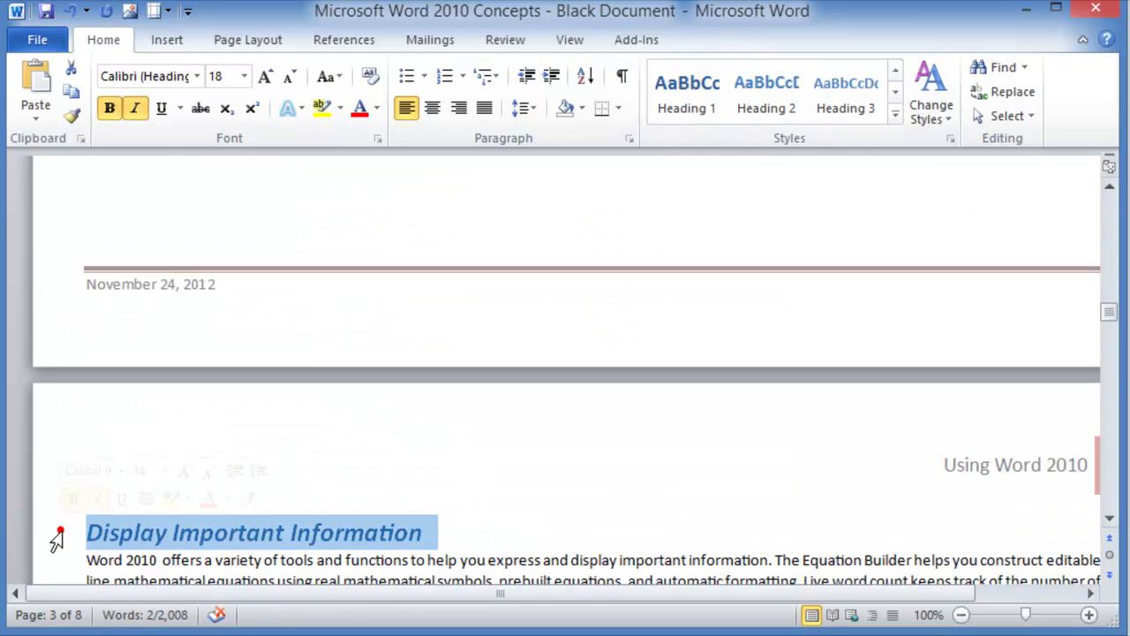
left_click(691, 93)
Apply Heading 2 to 'Editing and Reviewing Tools' and 'SmartArt'
scroll(291, 479, "down", 10)
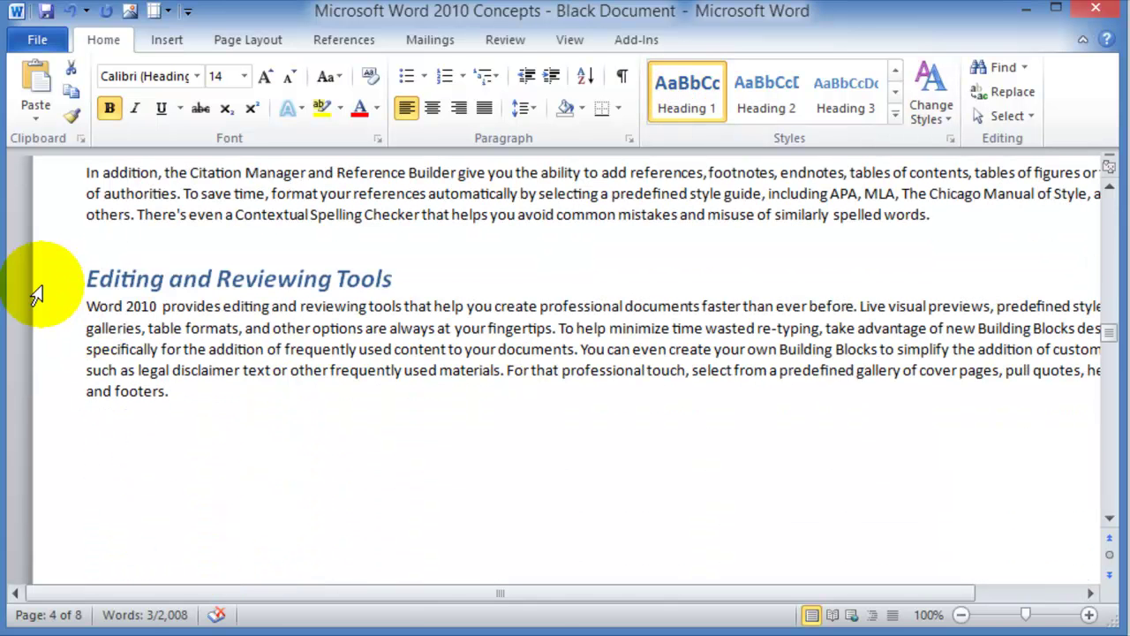
left_click(36, 281)
left_click(786, 106)
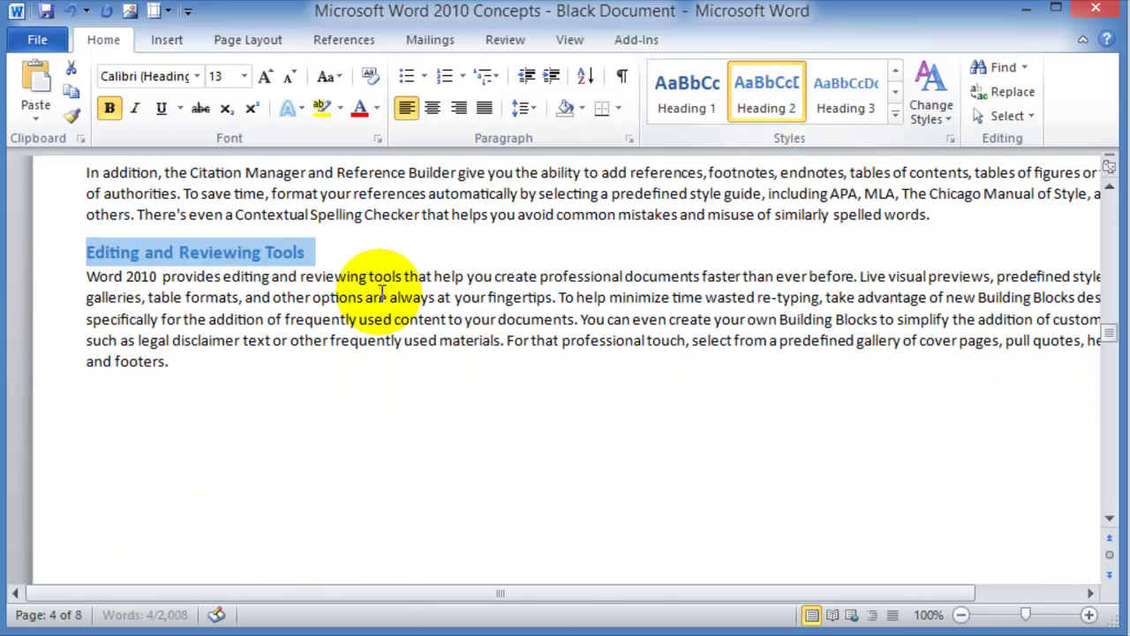
scroll(354, 295, "down", 12)
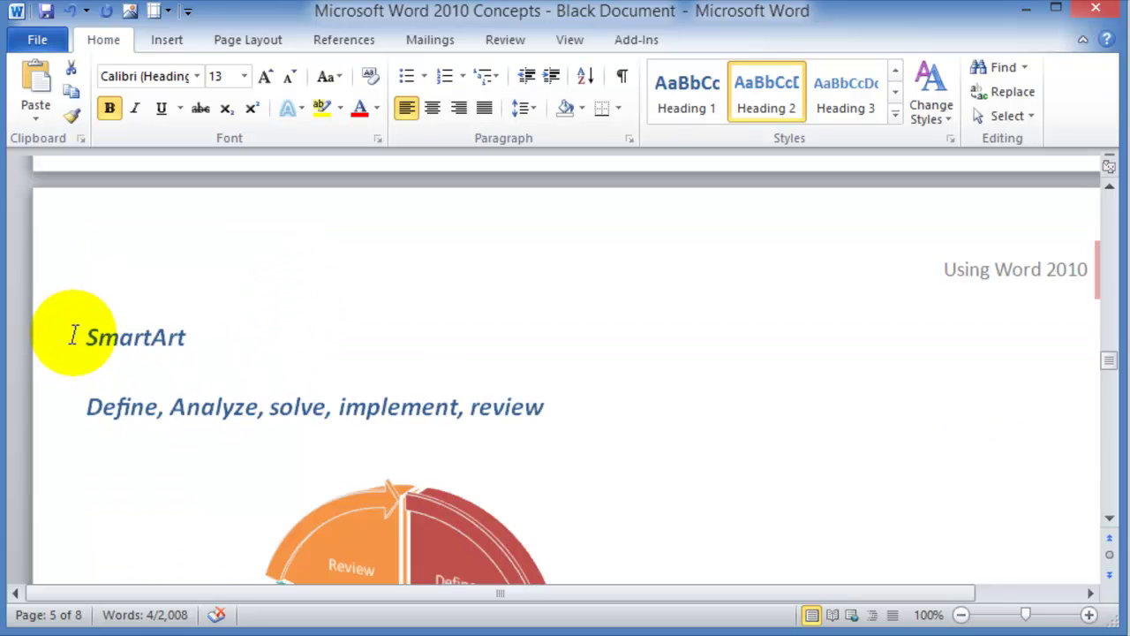
left_click(63, 343)
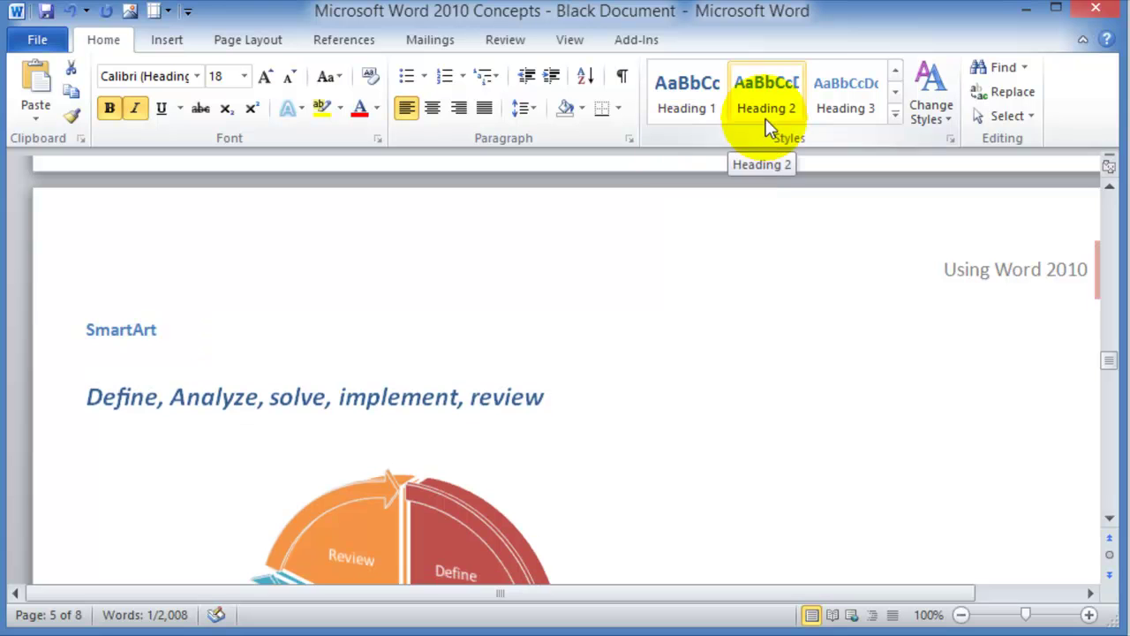
left_click(769, 86)
Scroll on and select the 'Convert Your Word Documents' title line
scroll(270, 308, "down", 15)
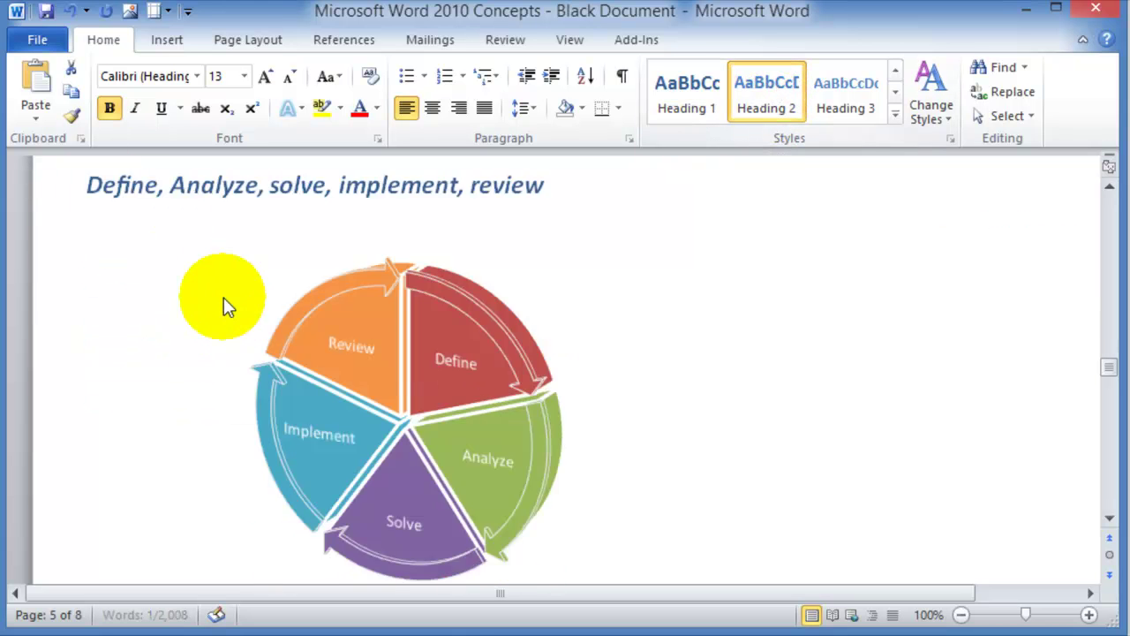
scroll(123, 424, "down", 9)
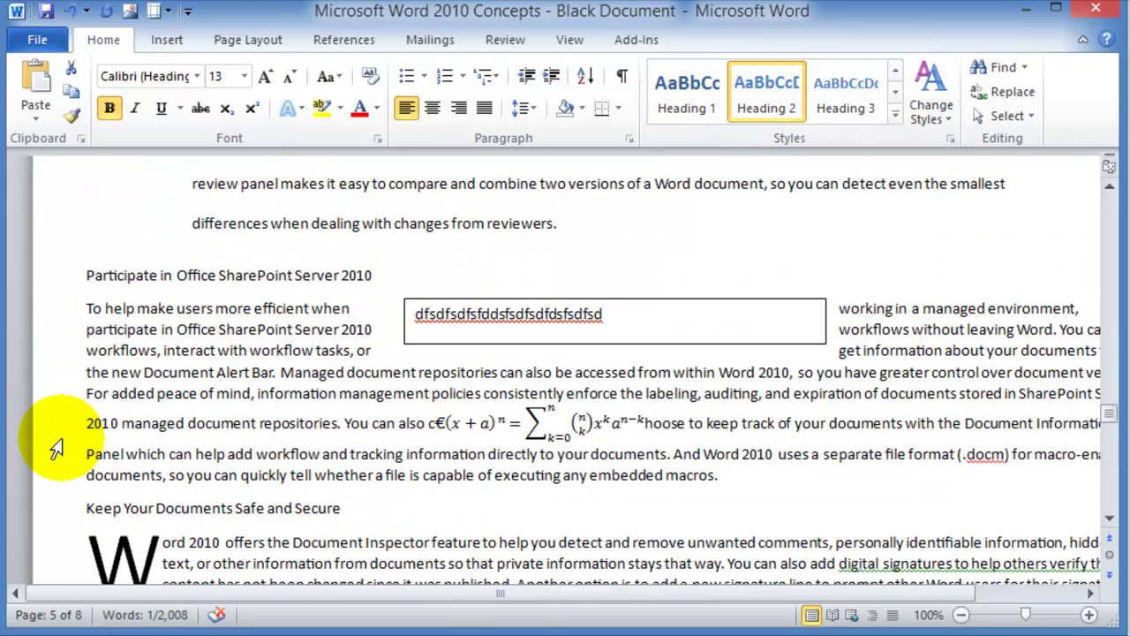
left_click(62, 454)
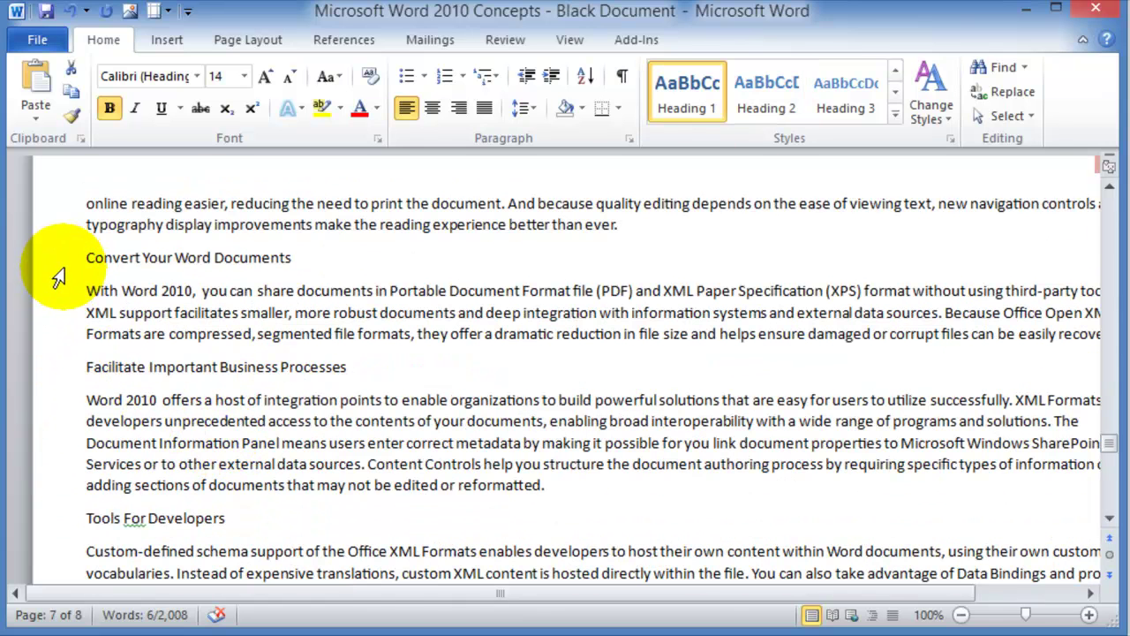
left_click(54, 269)
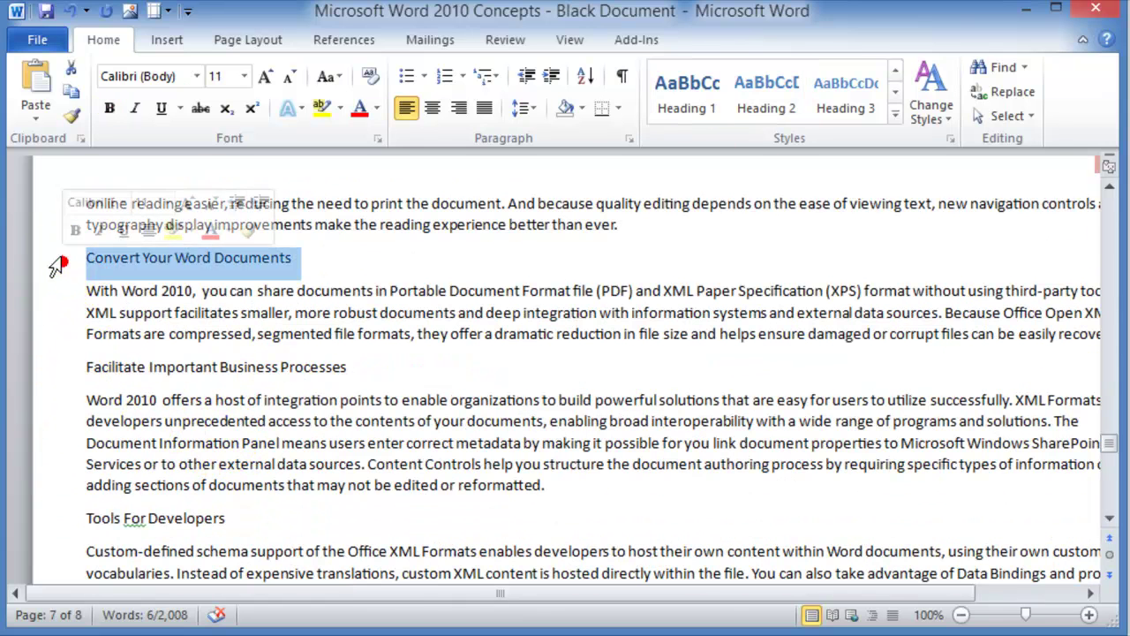
Make 'Convert Your Word Documents' and 'Facilitate Important Business Processes' Heading 3
left_click(845, 88)
scroll(105, 309, "down", 4)
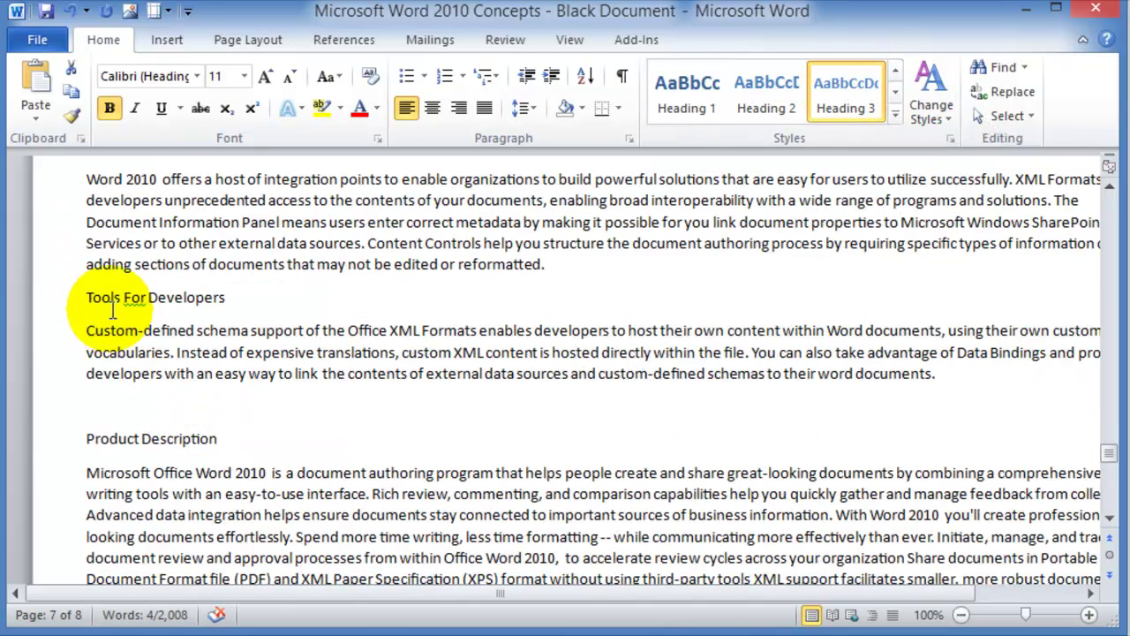
scroll(50, 238, "up", 3)
left_click(55, 253)
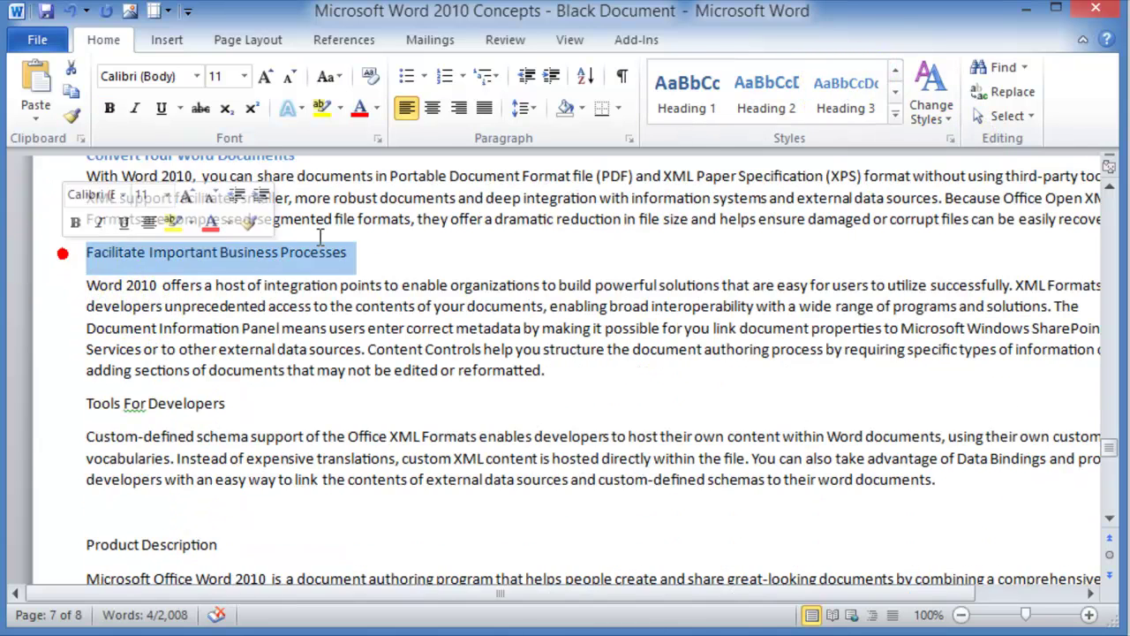
left_click(845, 89)
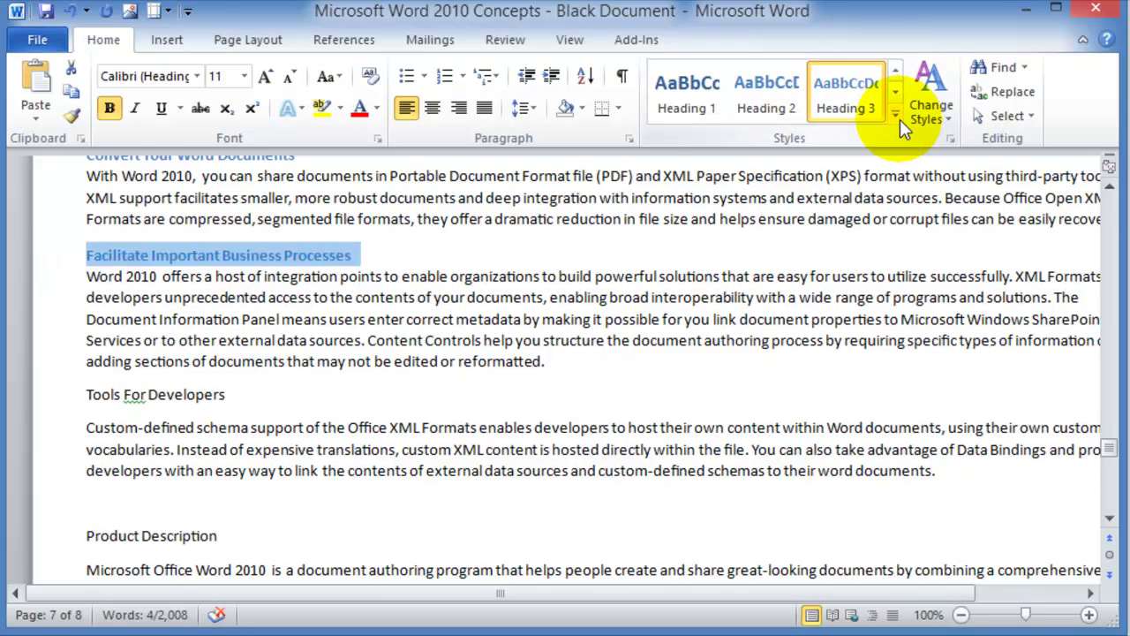
Set 'Tools For Developers' to Heading 2 and 'Product Description' to Heading 3, then scroll back to page 4
left_click(893, 116)
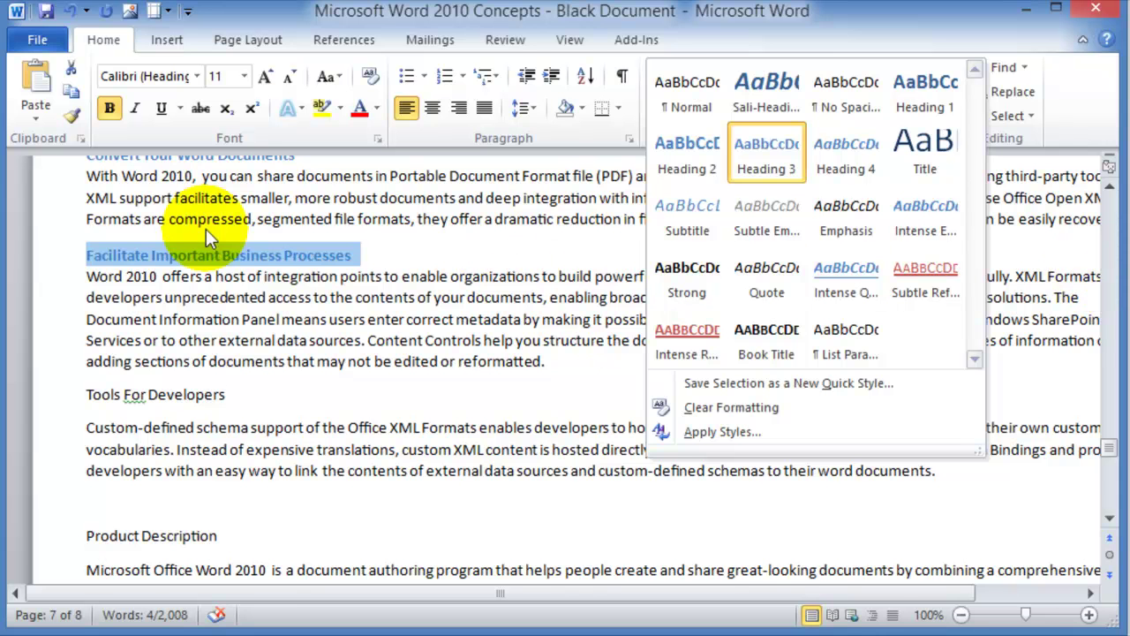
key("Escape")
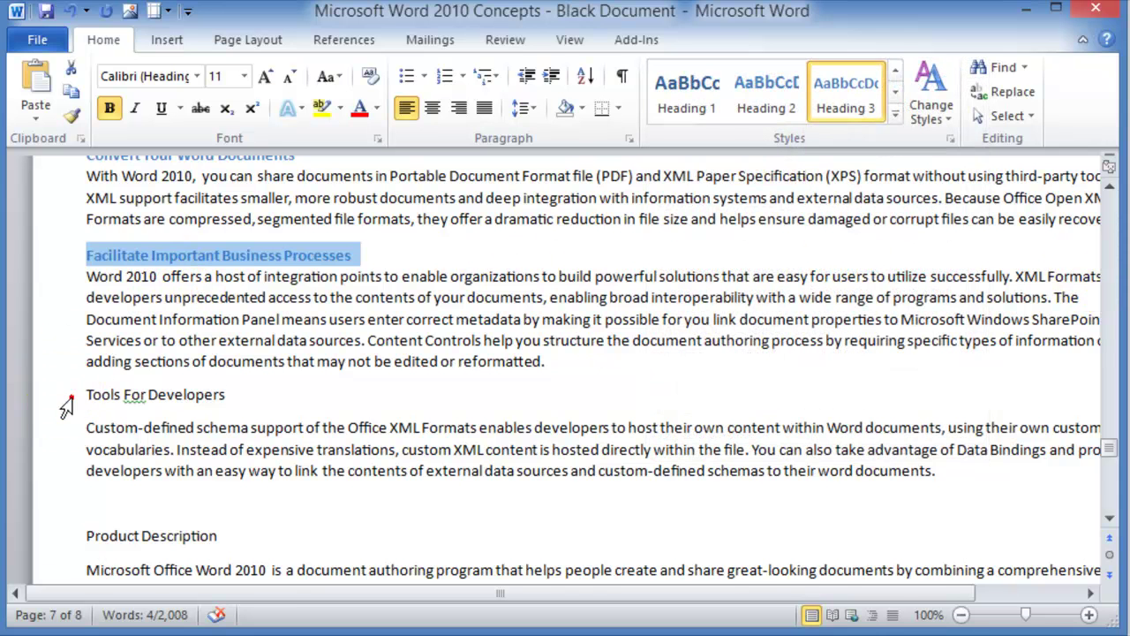
left_click(63, 399)
left_click(765, 97)
scroll(353, 397, "down", 2)
left_click(50, 430)
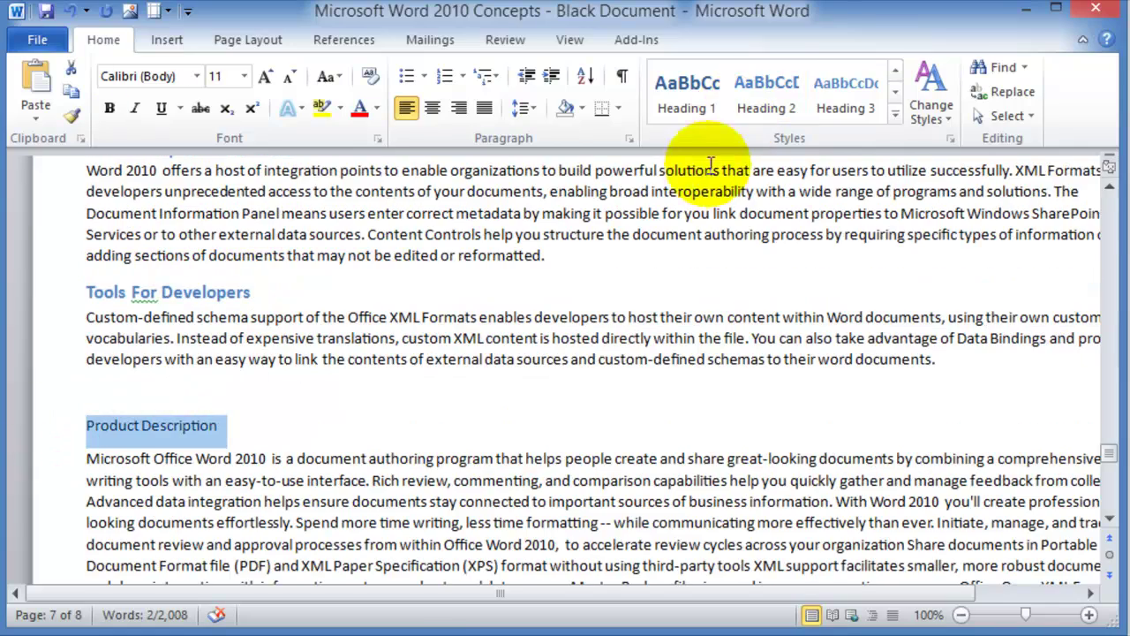
left_click(827, 103)
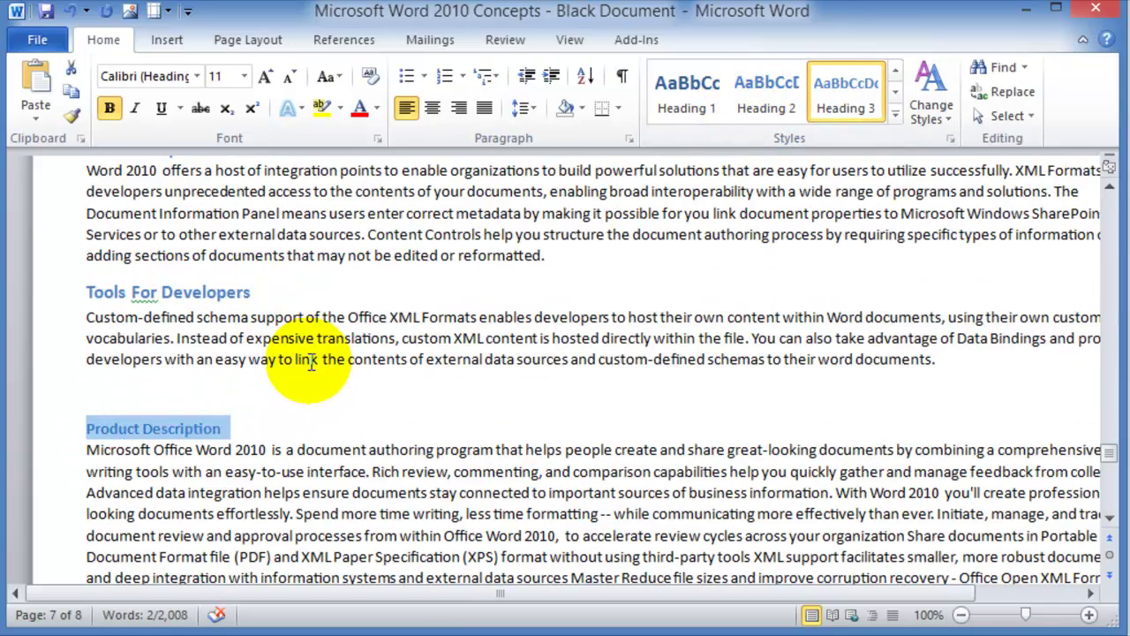
scroll(308, 363, "up", 10)
scroll(308, 363, "up", 20)
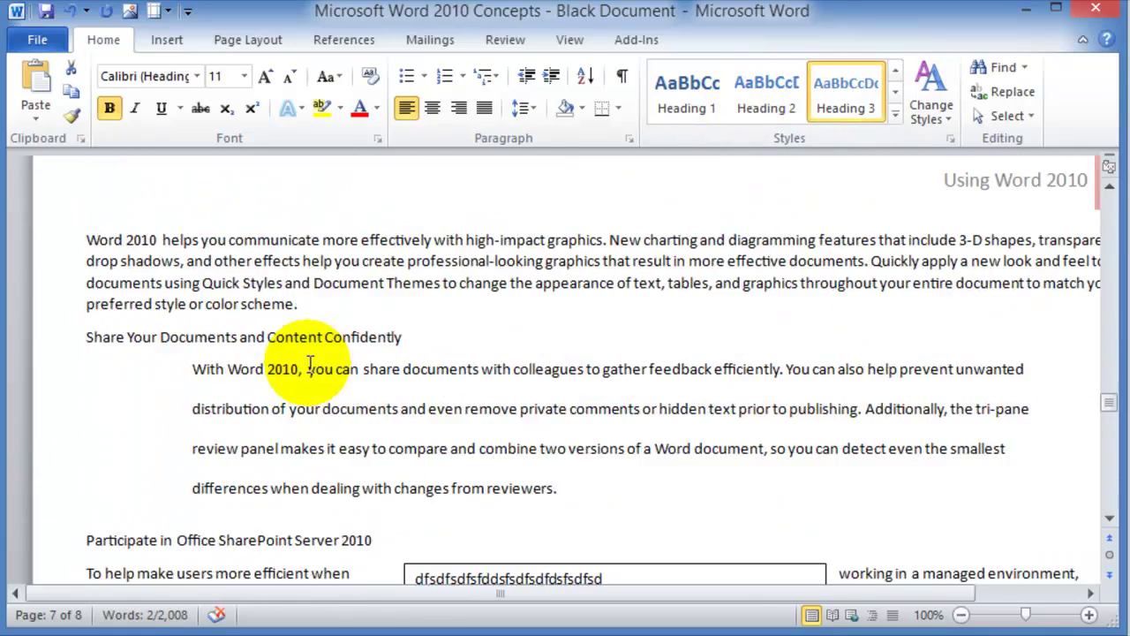
scroll(308, 363, "up", 20)
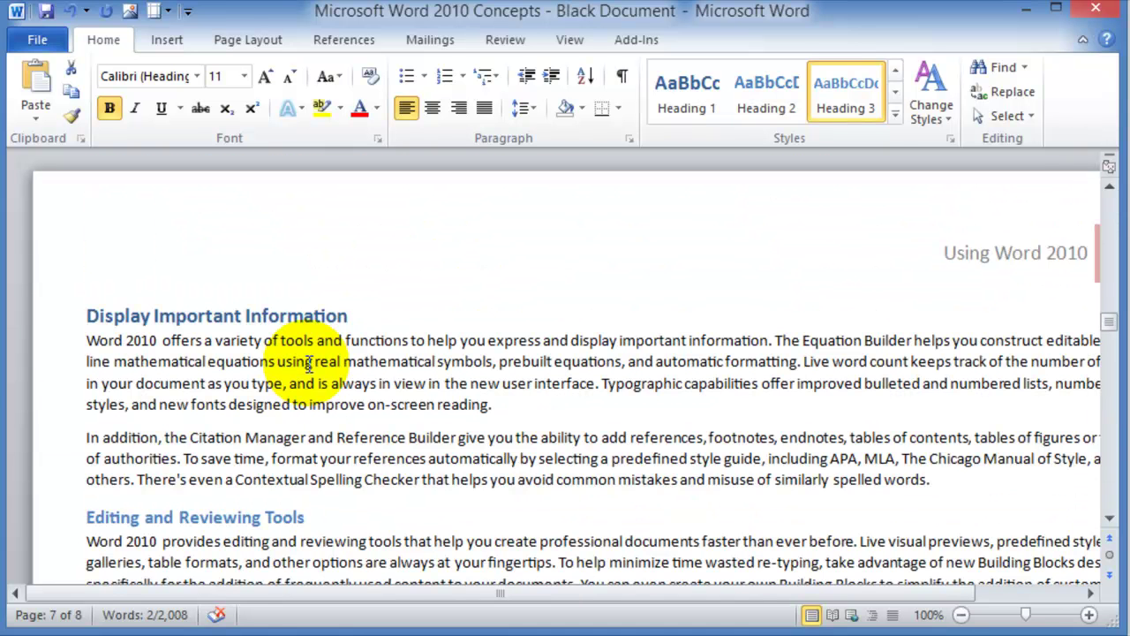
Modify the Heading 1 style to use red, italic, 18 pt font
left_click(236, 317)
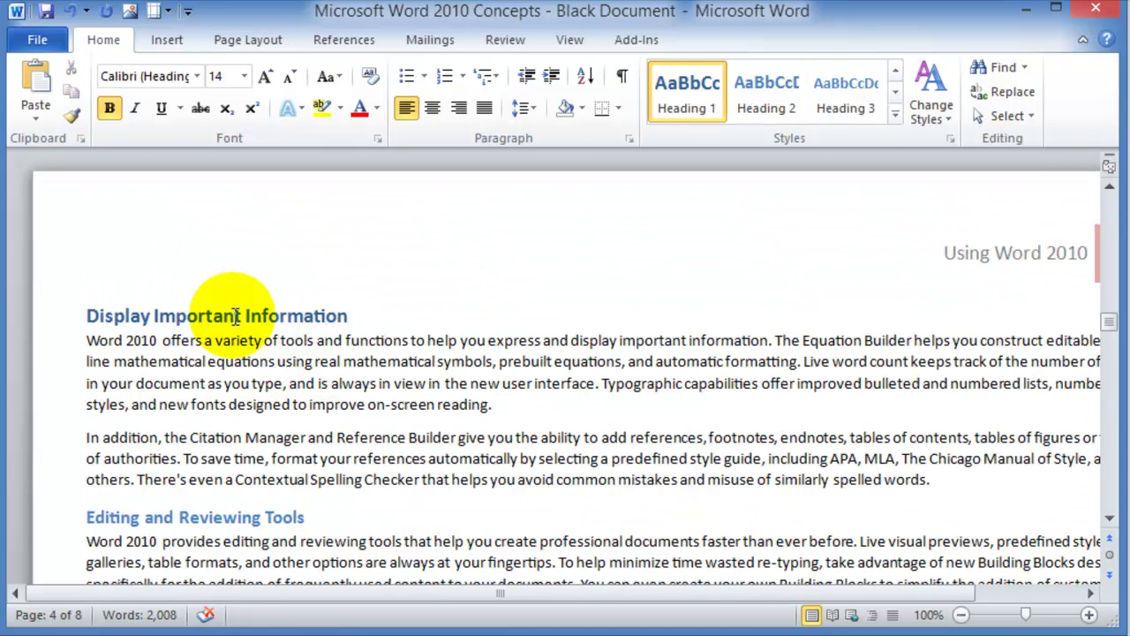
left_click(60, 318)
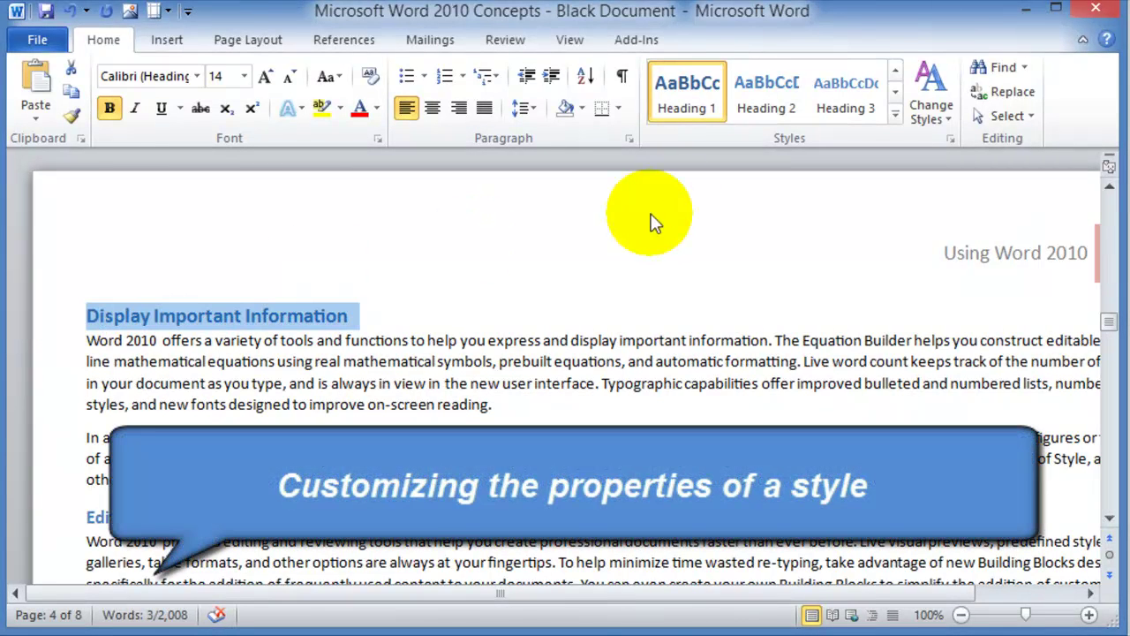
right_click(698, 93)
left_click(755, 133)
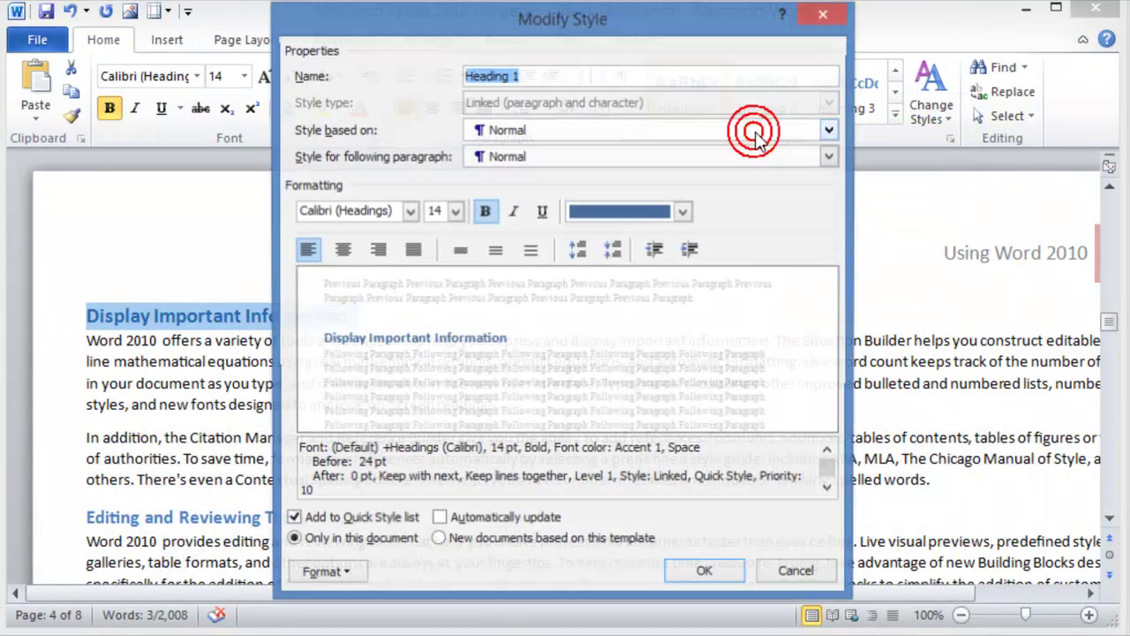
left_click(616, 214)
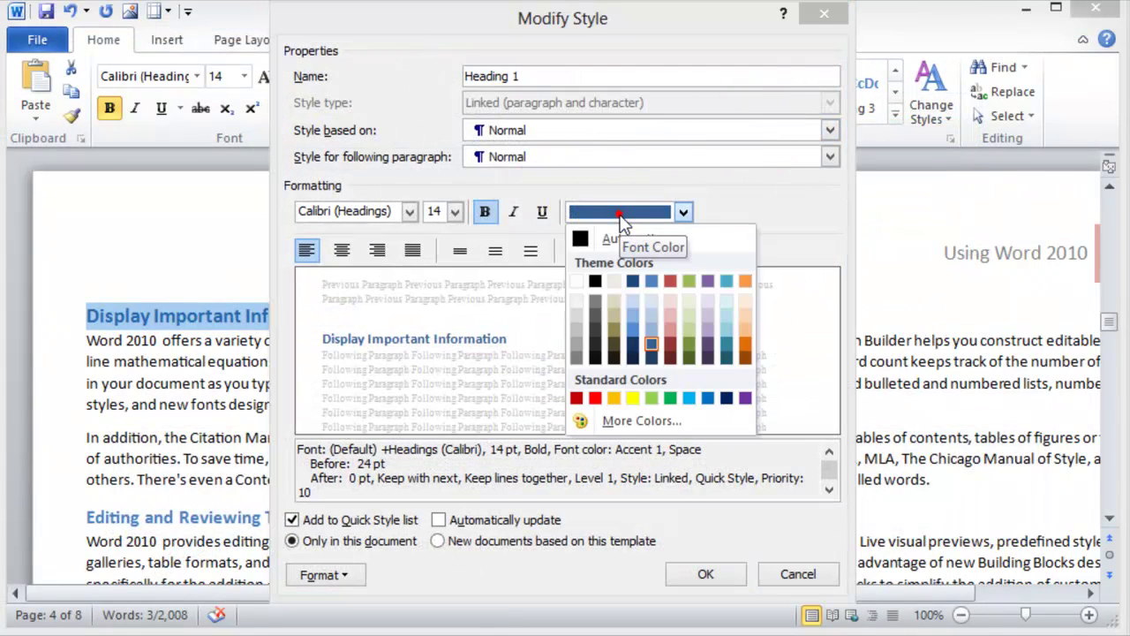
left_click(598, 397)
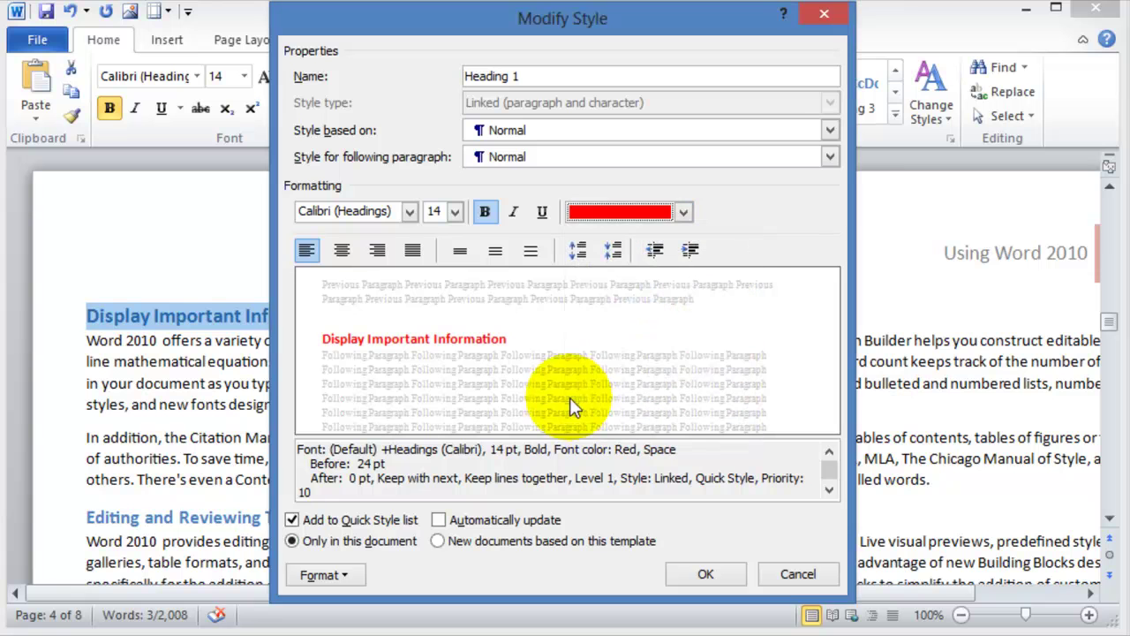
left_click(512, 212)
left_click(454, 212)
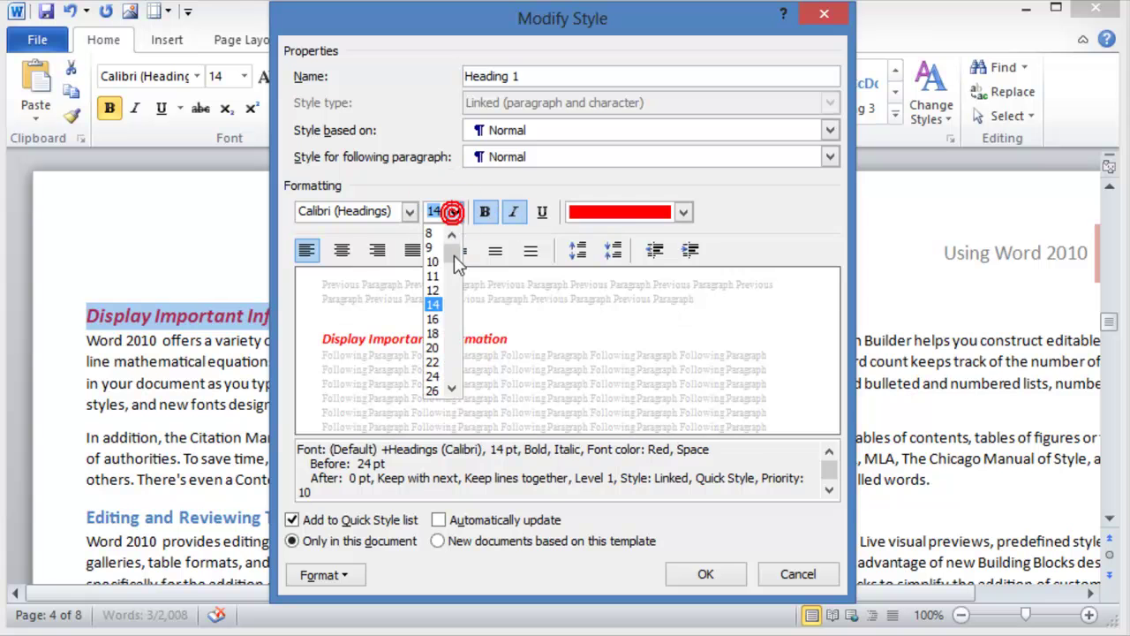
left_click(433, 333)
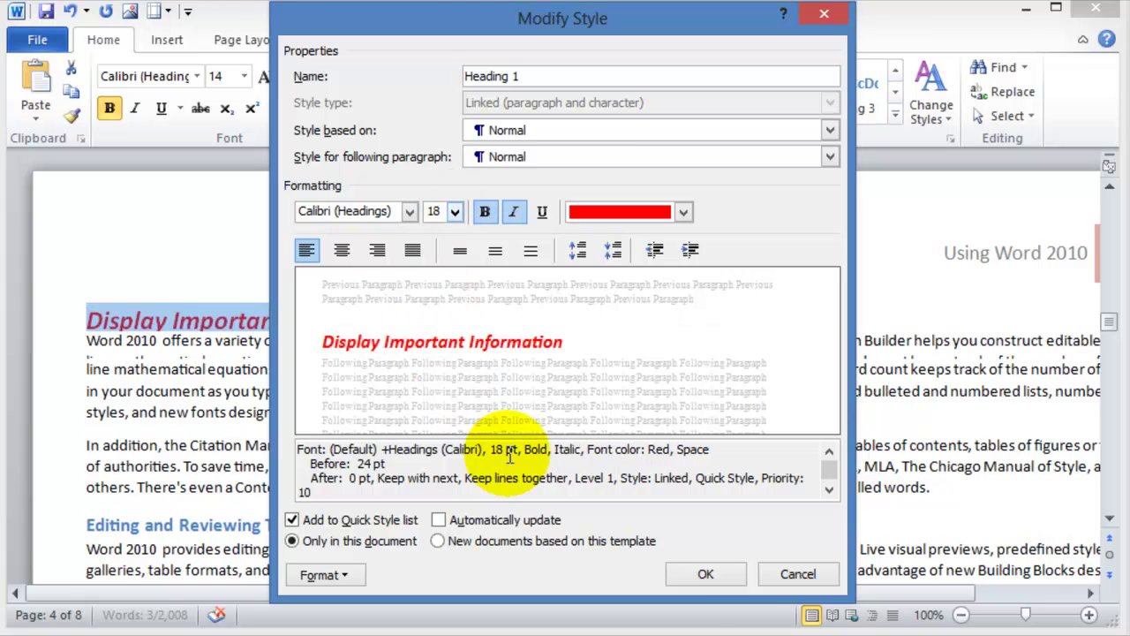
Apply the modified Heading 1 style and review the red headings down the document
left_click(704, 574)
scroll(536, 295, "down", 10)
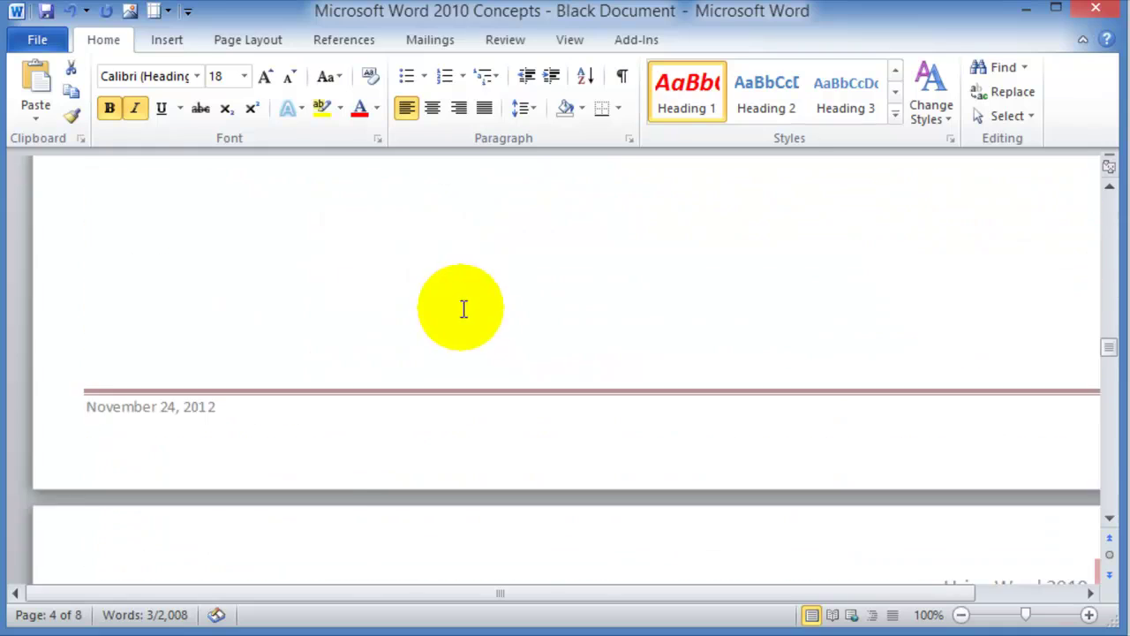
scroll(464, 308, "down", 15)
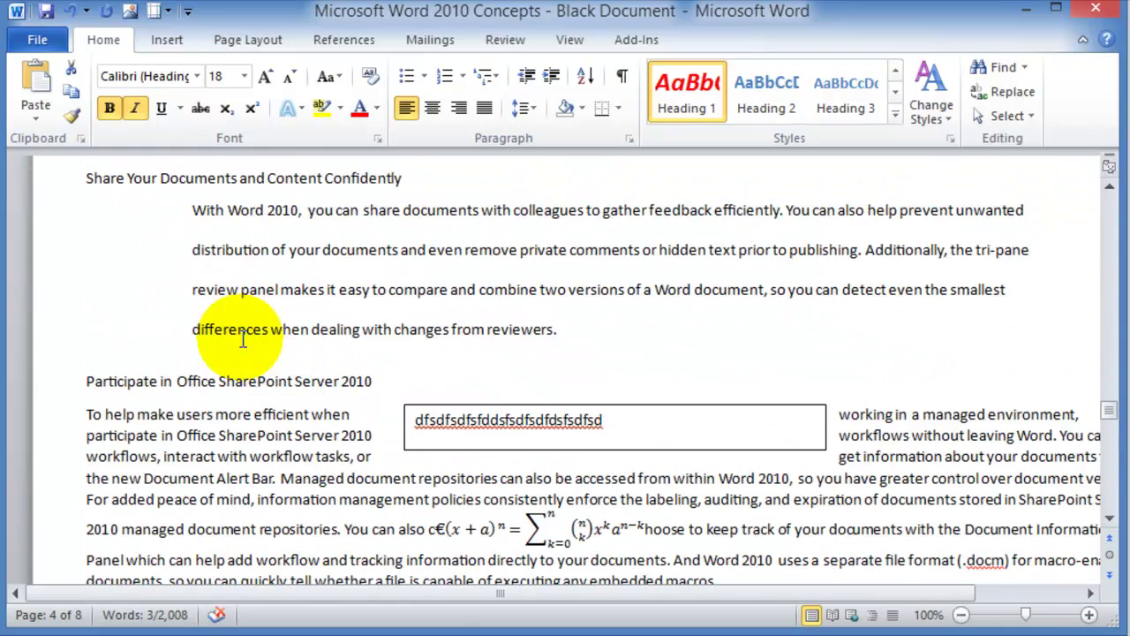
left_click(433, 248)
Return to the top and place the insertion point before the 'Microsoft Word 2010 Concepts' title
scroll(378, 257, "up", 15)
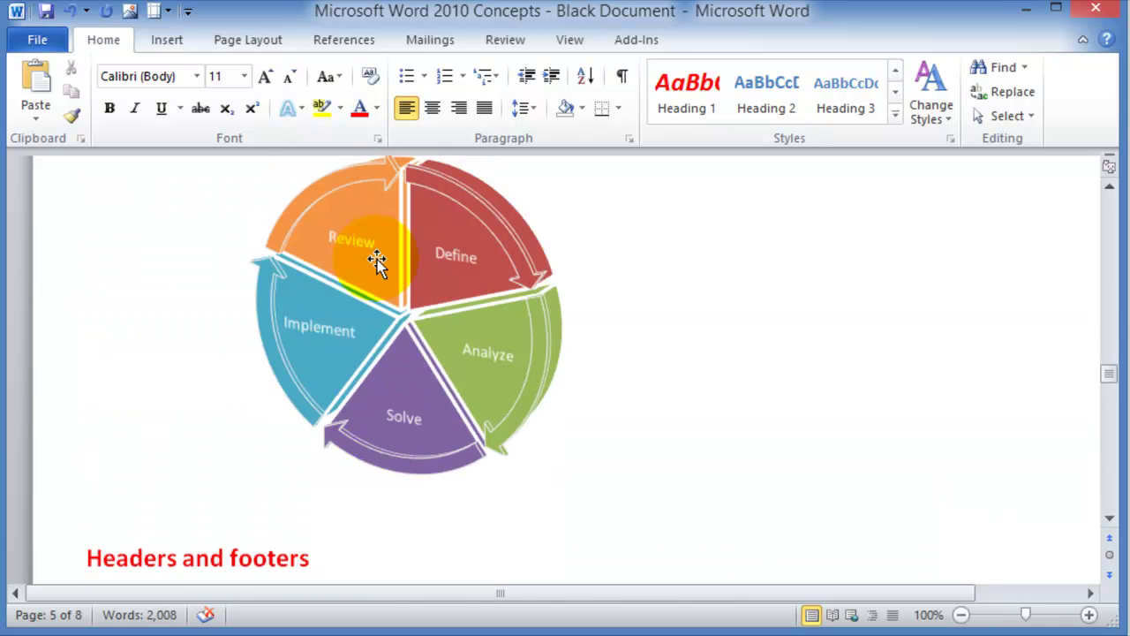
scroll(377, 259, "up", 4)
scroll(376, 258, "up", 20)
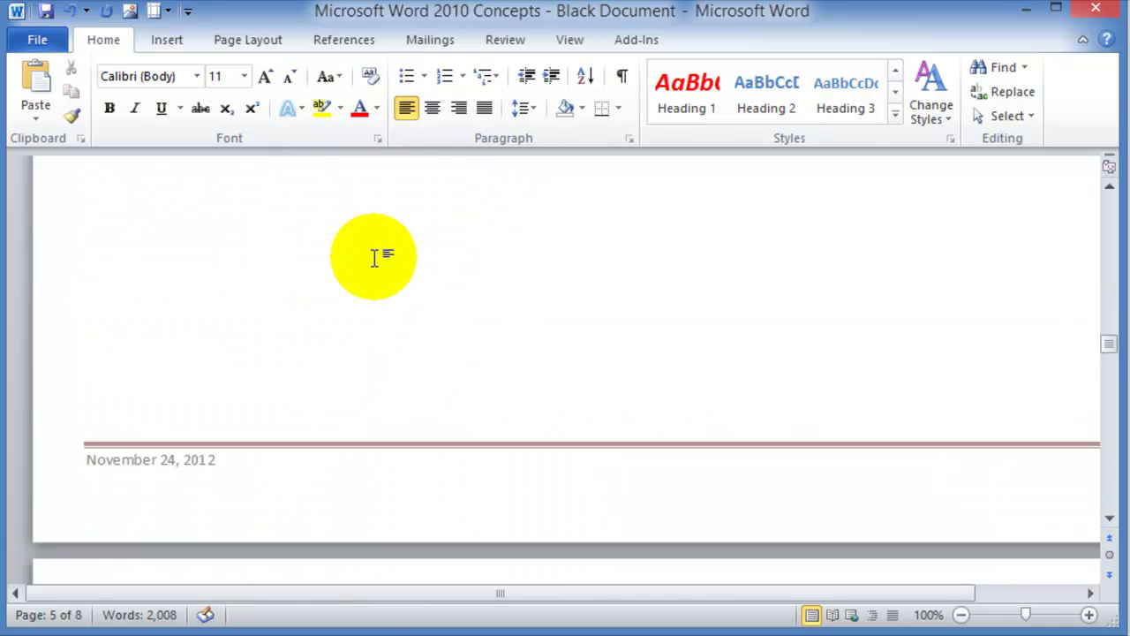
scroll(374, 257, "up", 20)
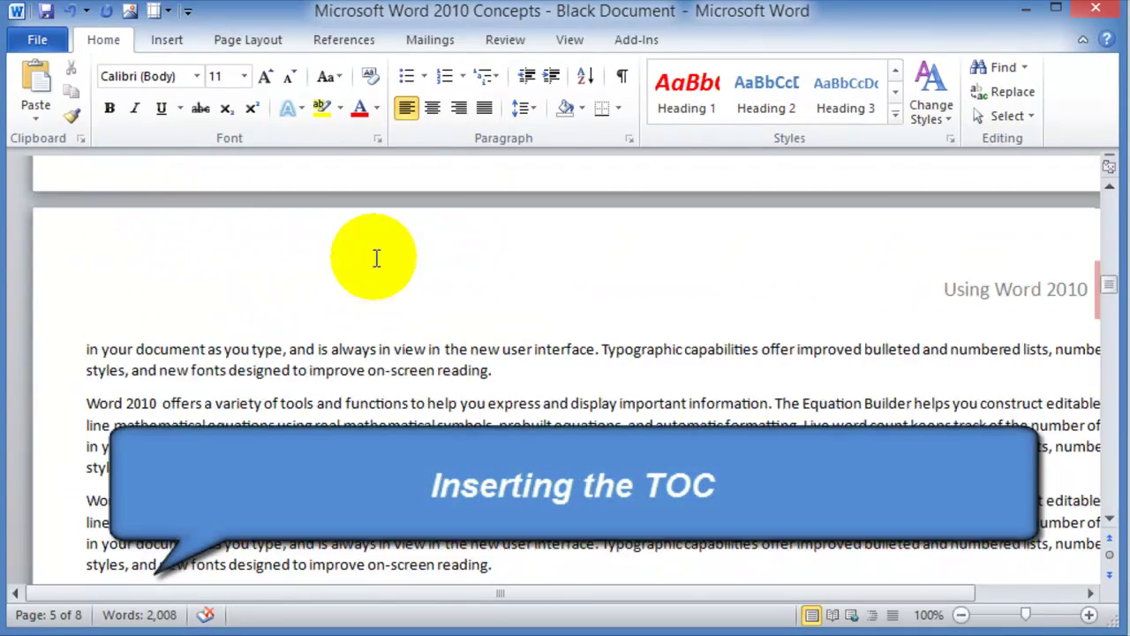
scroll(376, 261, "up", 12)
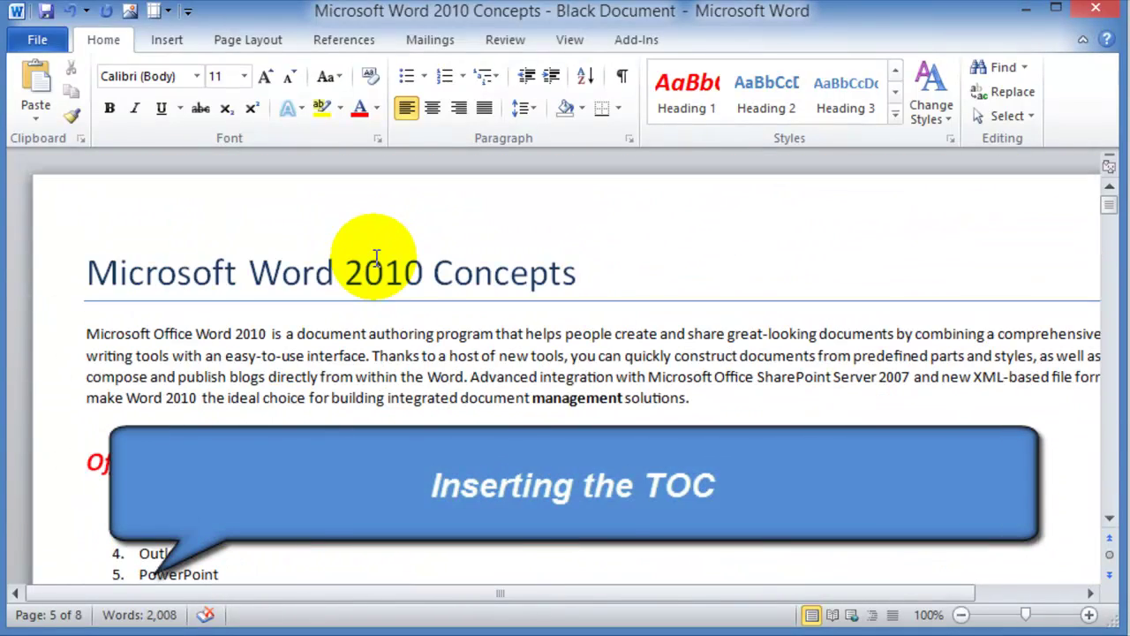
left_click(86, 272)
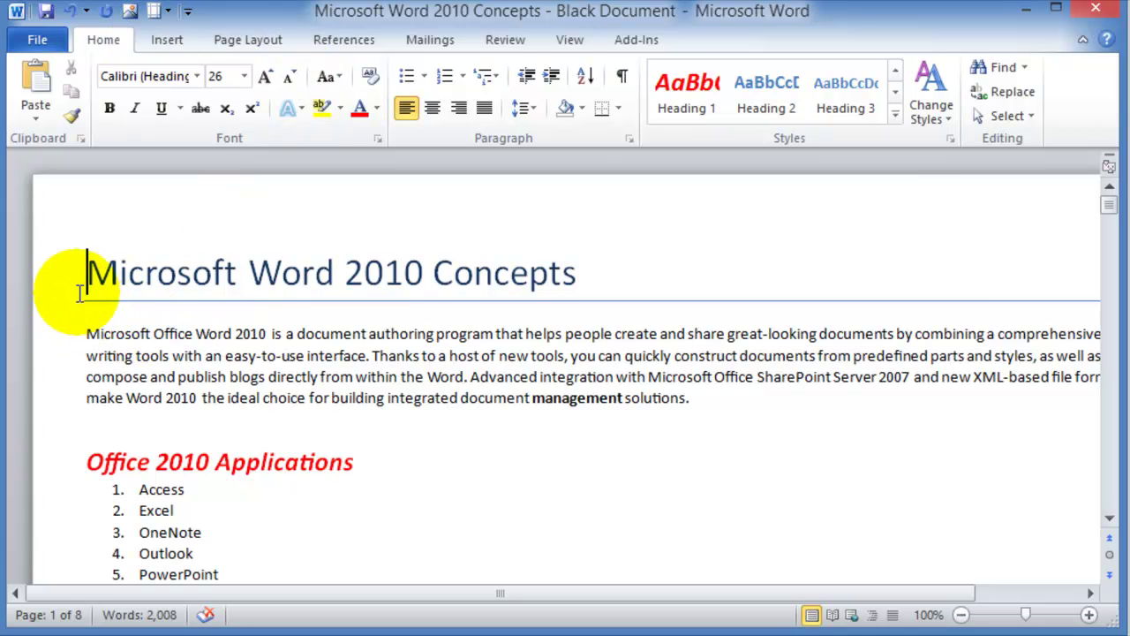
Add an empty line and a Blank Page before the 'Microsoft Word 2010 Concepts' title
key("Return")
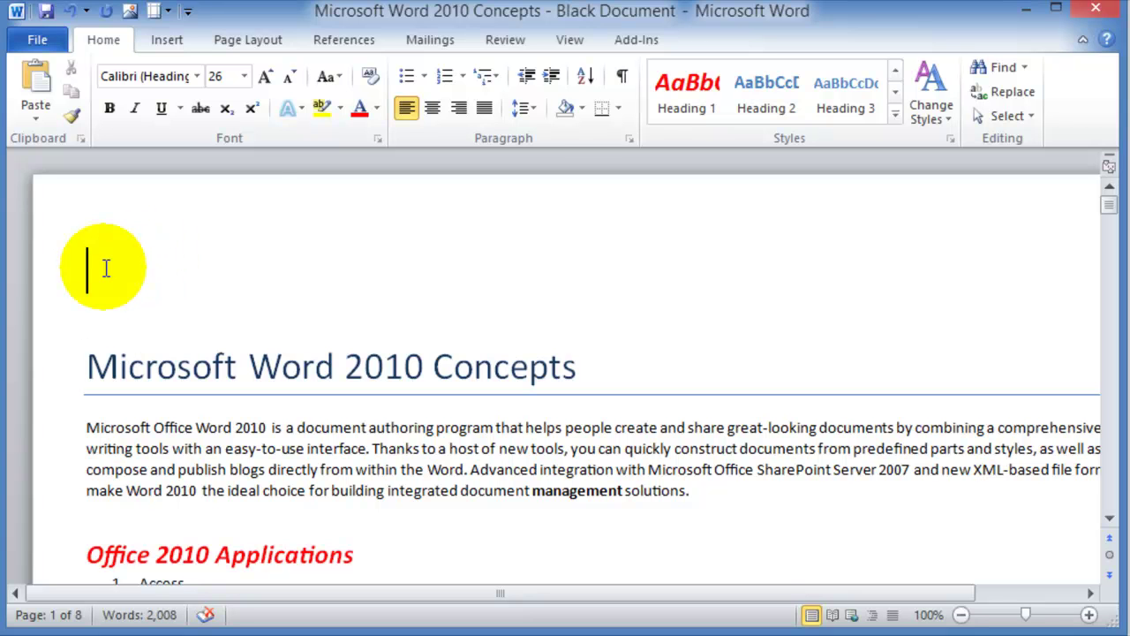
left_click(155, 42)
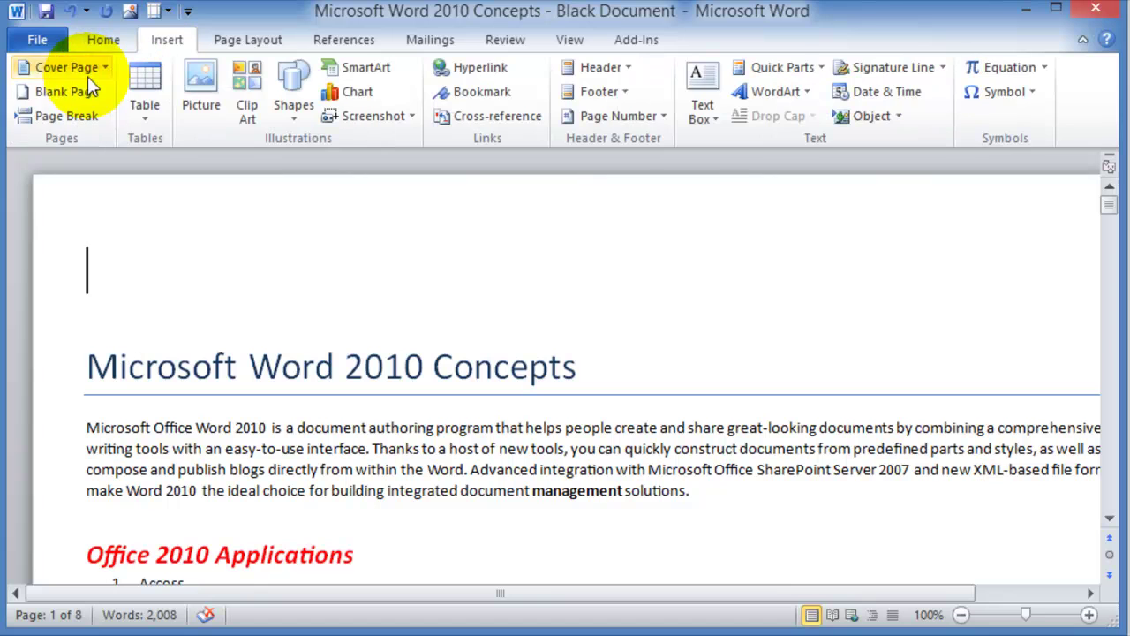
left_click(45, 92)
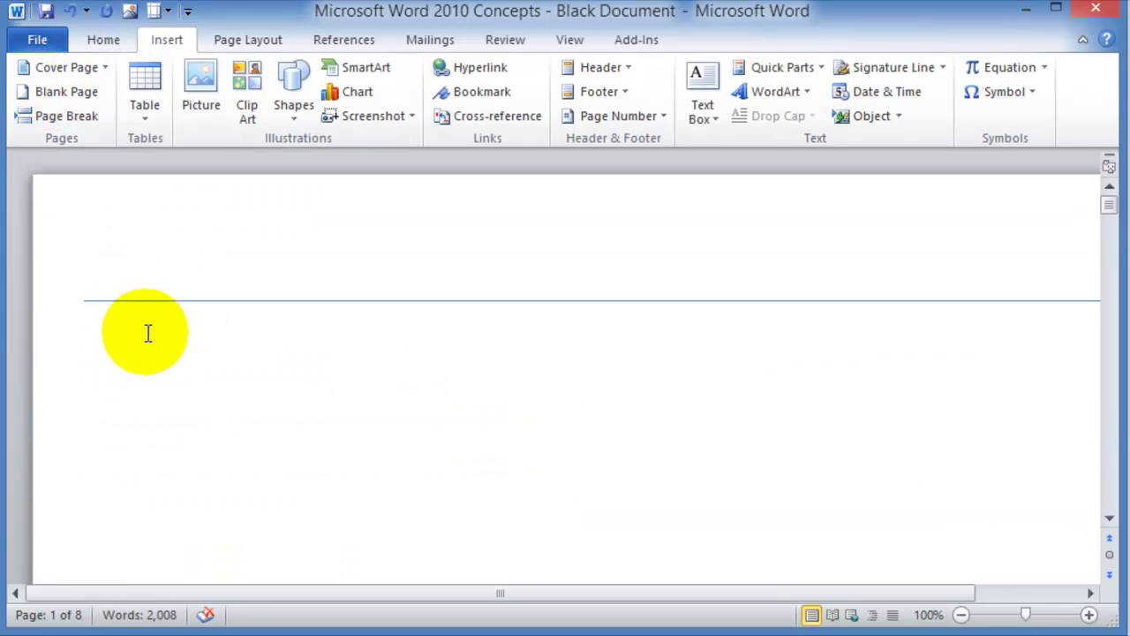
left_click(121, 369)
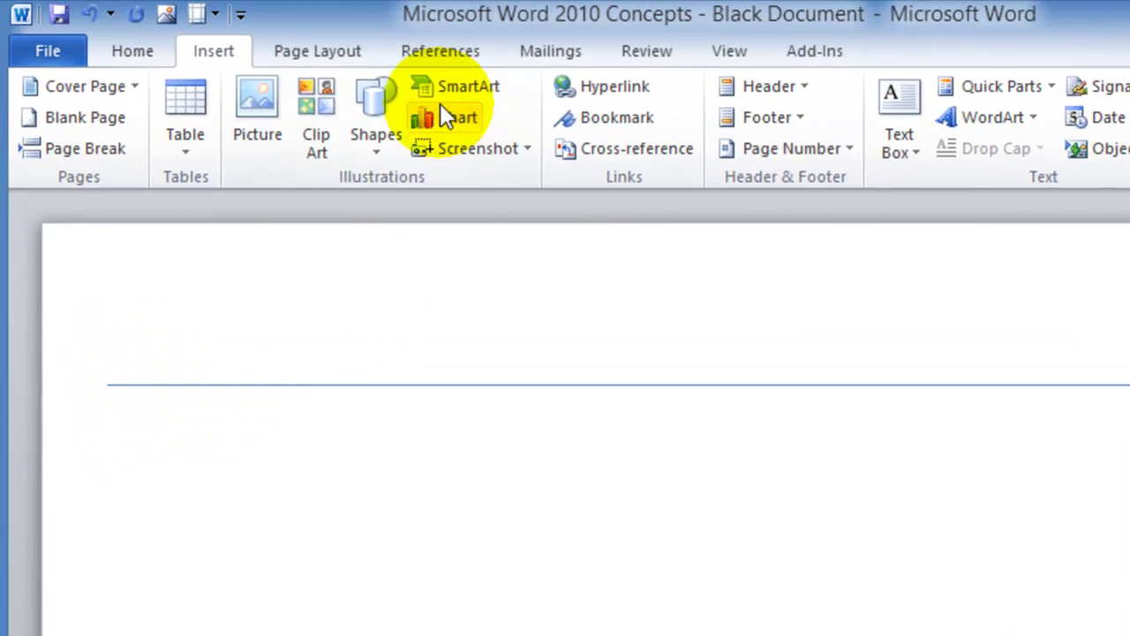
Insert the 'Automatic Table 1' Contents table on the first page and return to the document top
left_click(438, 51)
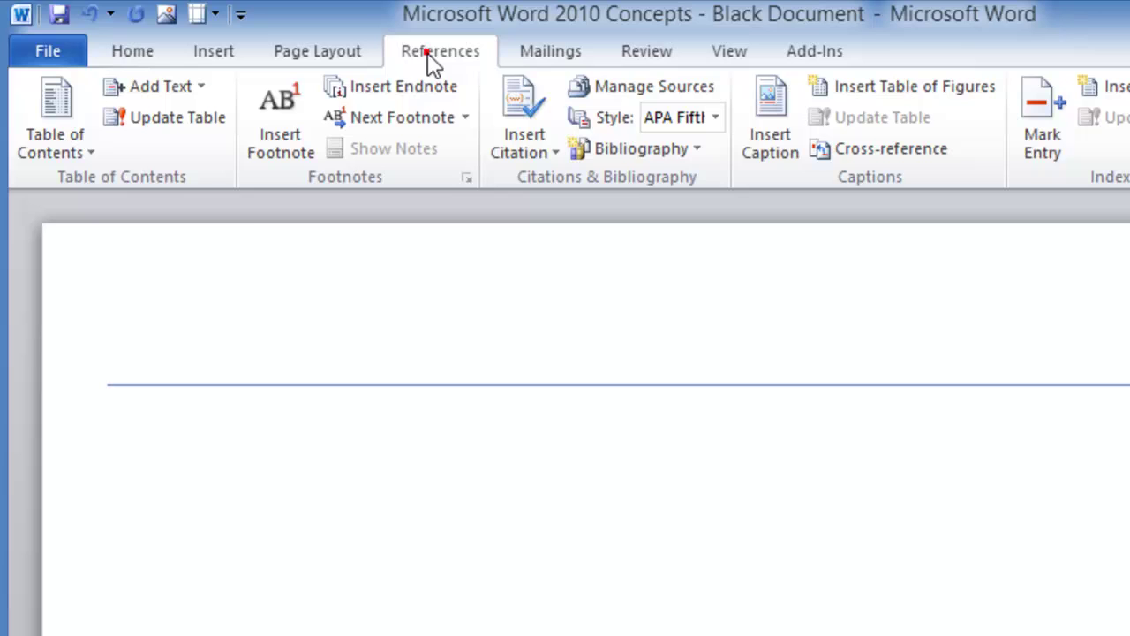
left_click(63, 144)
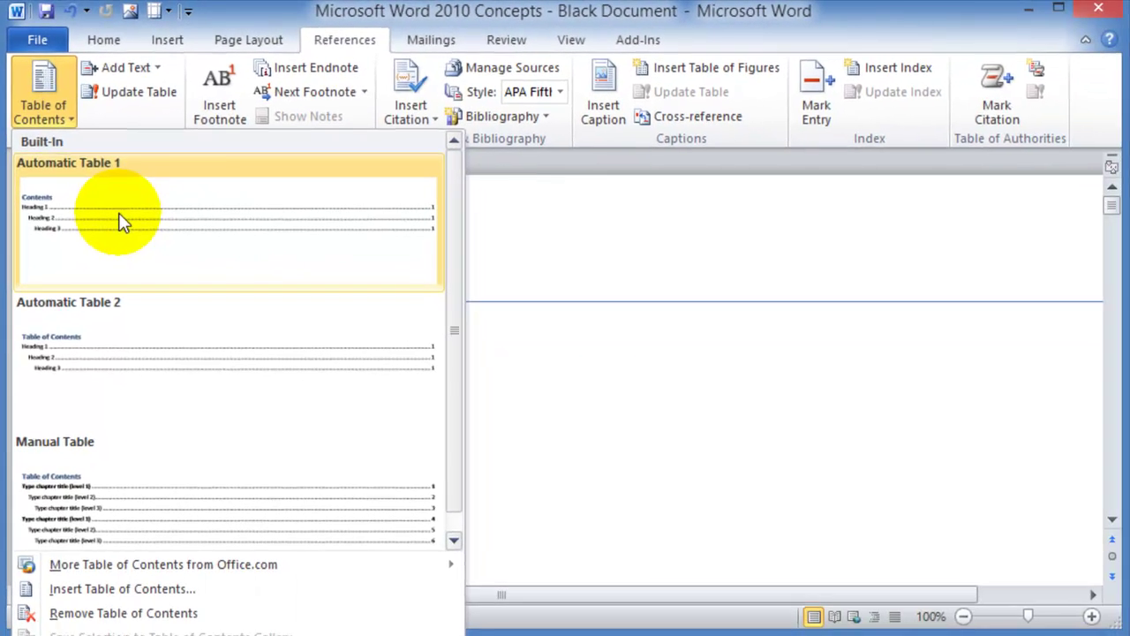
left_click(151, 271)
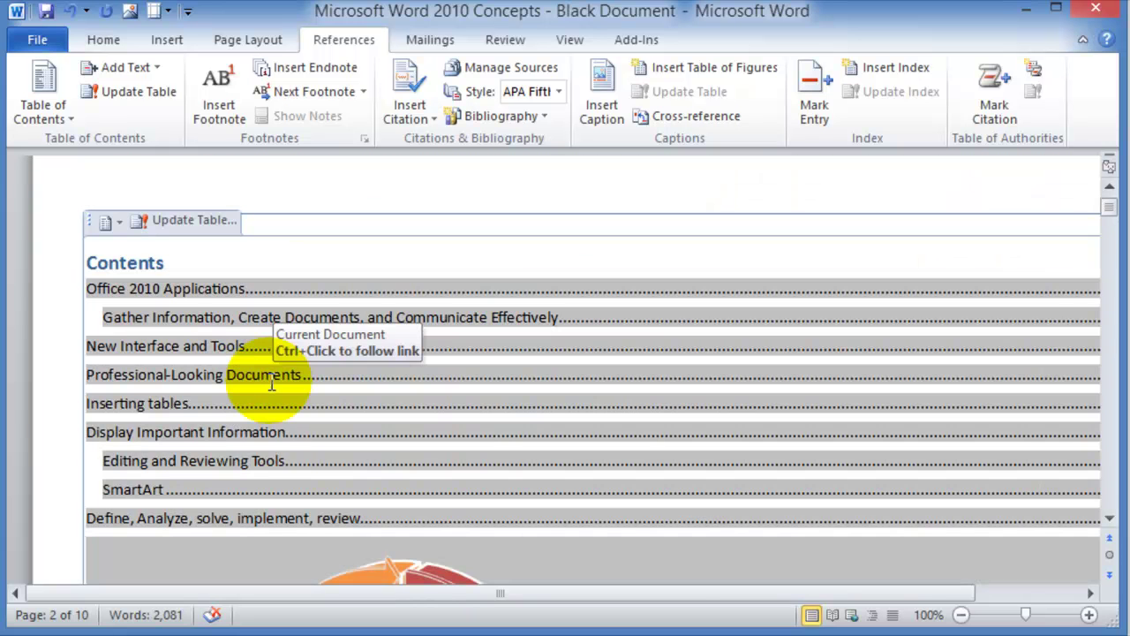
key("ctrl+Home")
mouse_move(944, 599)
left_mouse_down()
mouse_move(1054, 595)
mouse_move(1045, 602)
left_mouse_up()
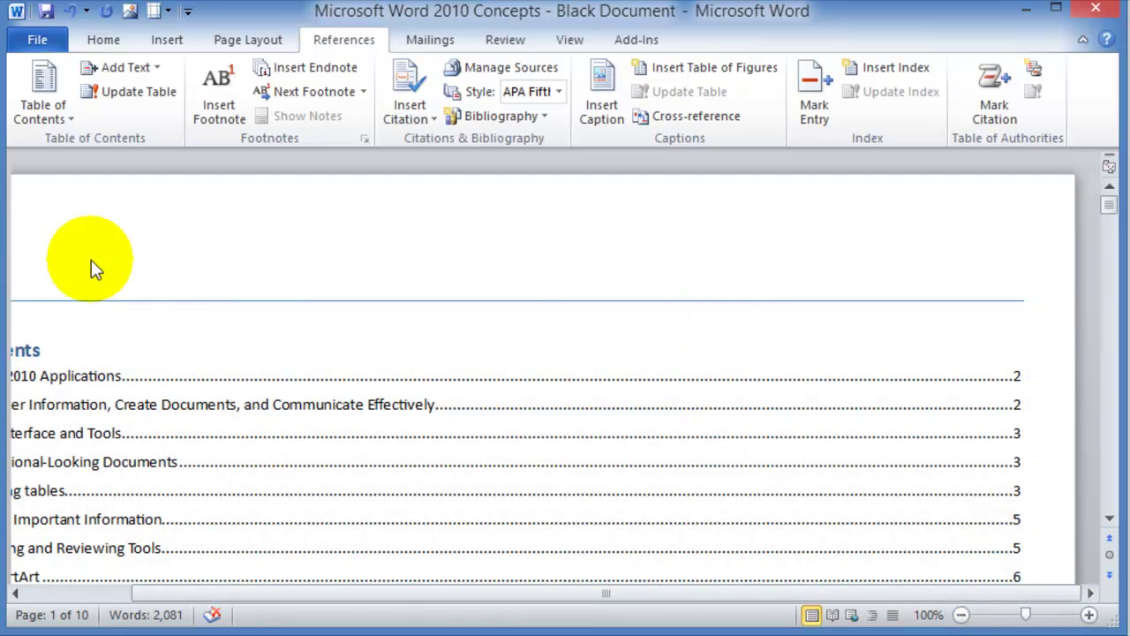
Apply Heading 3 to 'Display Important Information' from the Home tab Styles gallery
left_click(103, 40)
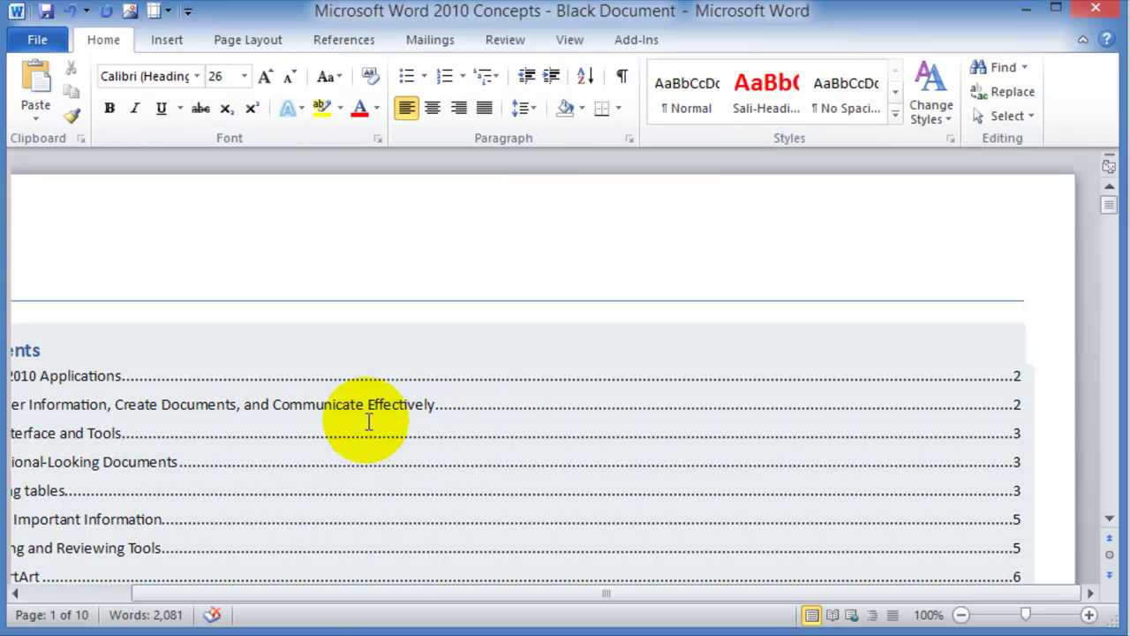
scroll(215, 441, "down", 20)
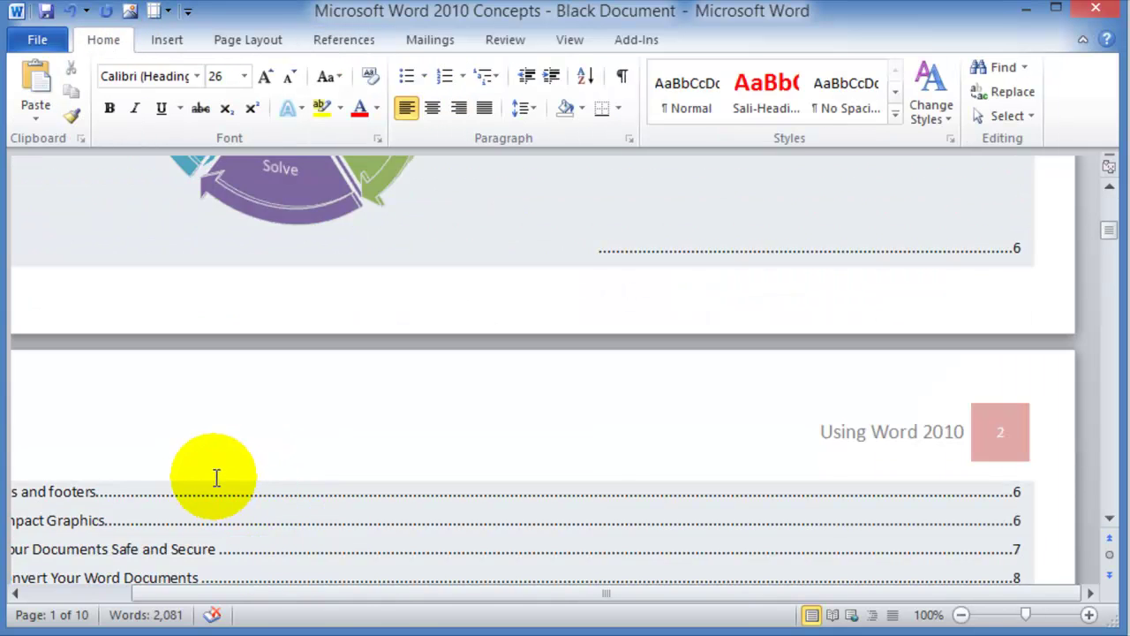
scroll(220, 450, "up", 5)
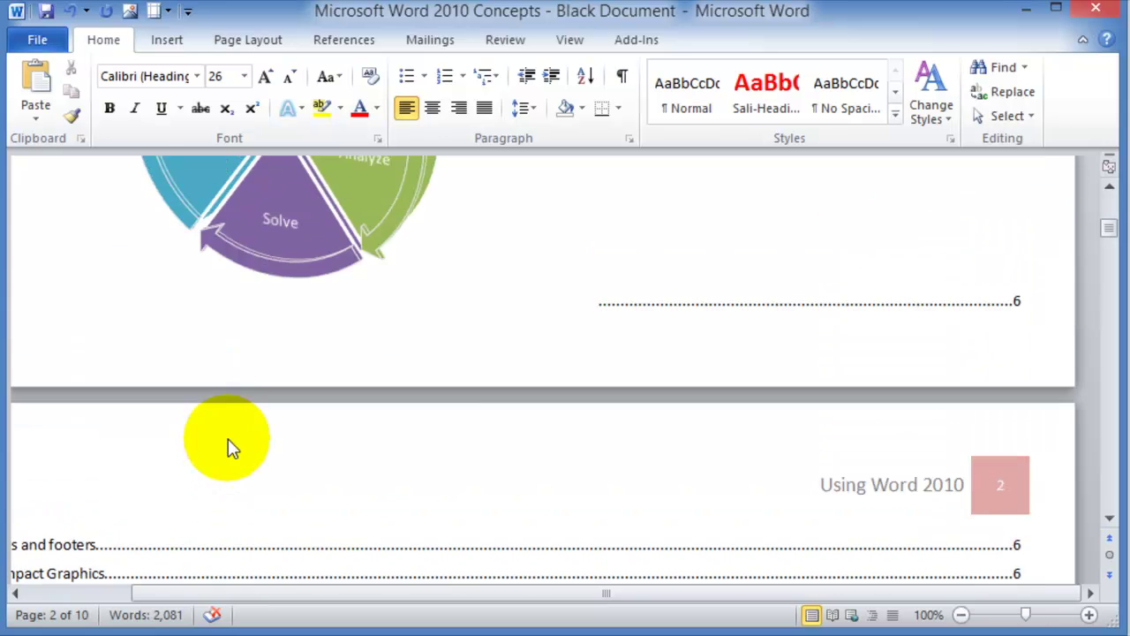
scroll(135, 428, "up", 8)
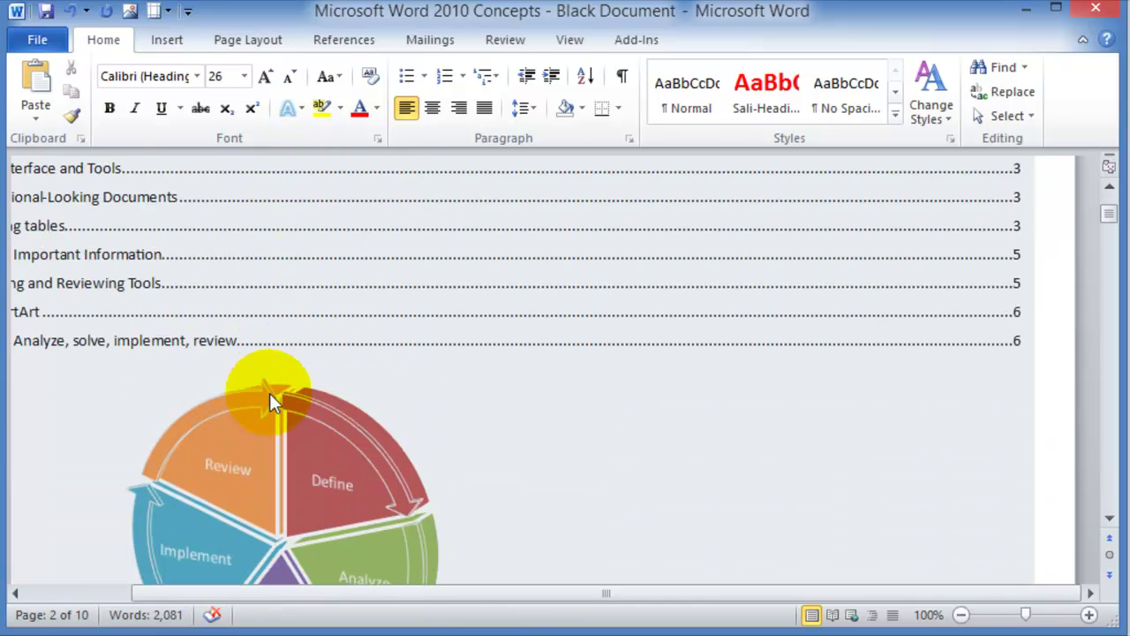
left_click(247, 439)
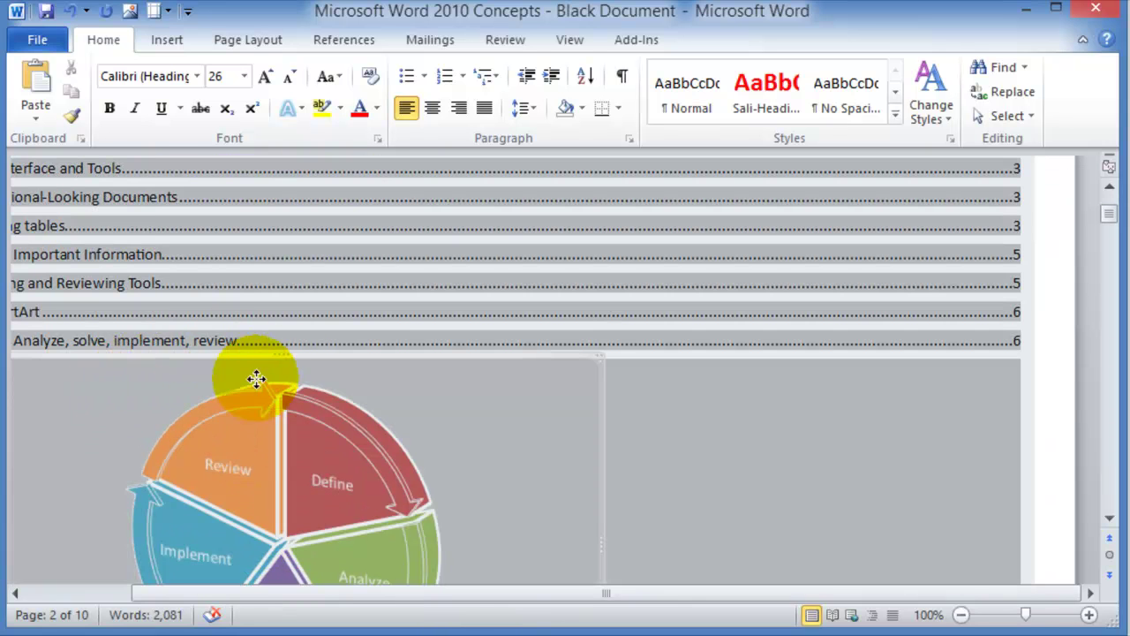
scroll(504, 474, "down", 10)
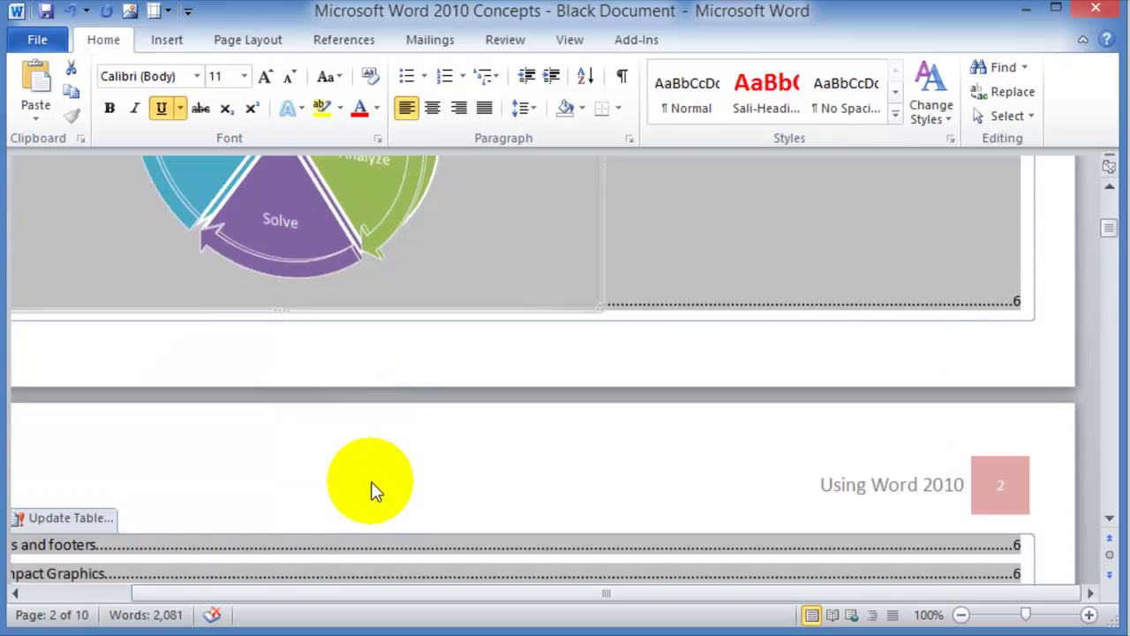
scroll(372, 490, "down", 20)
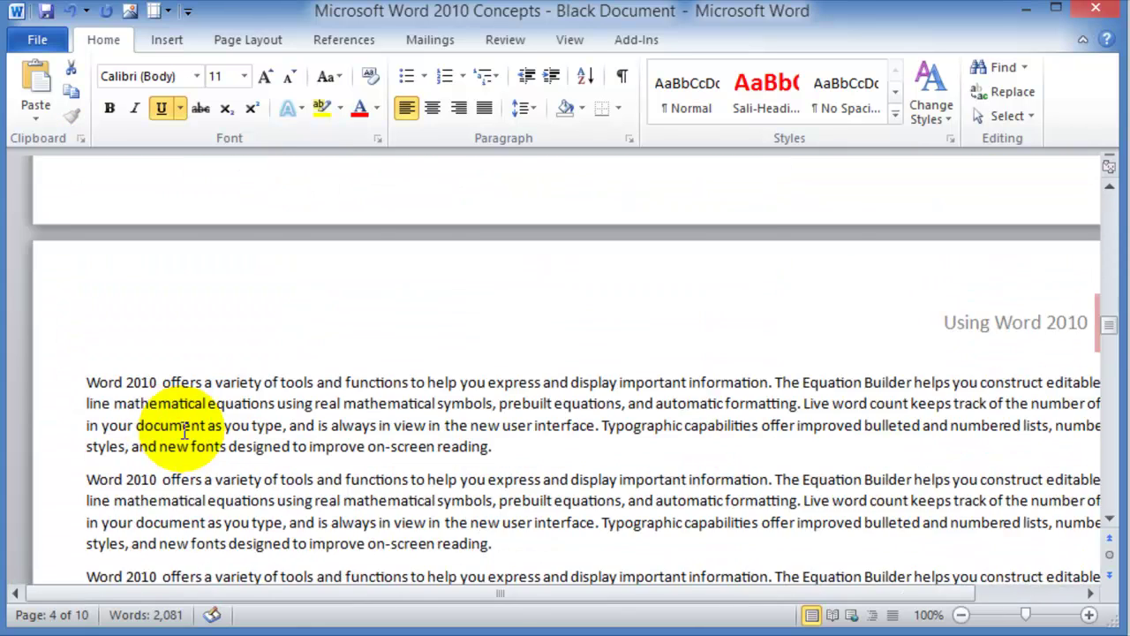
scroll(169, 430, "down", 10)
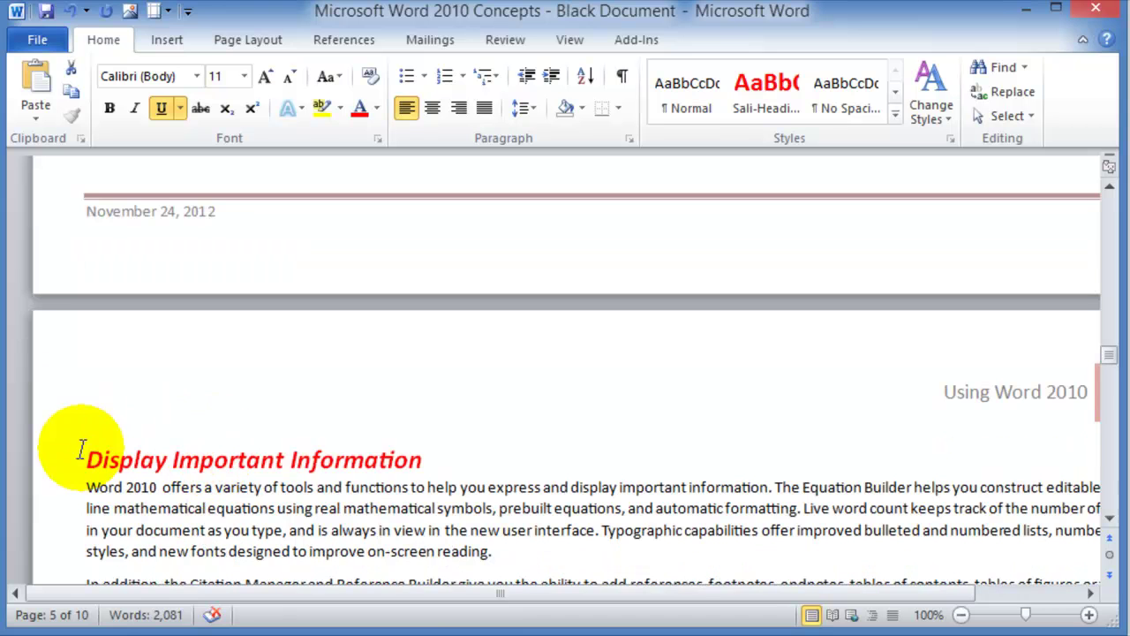
left_click(66, 462)
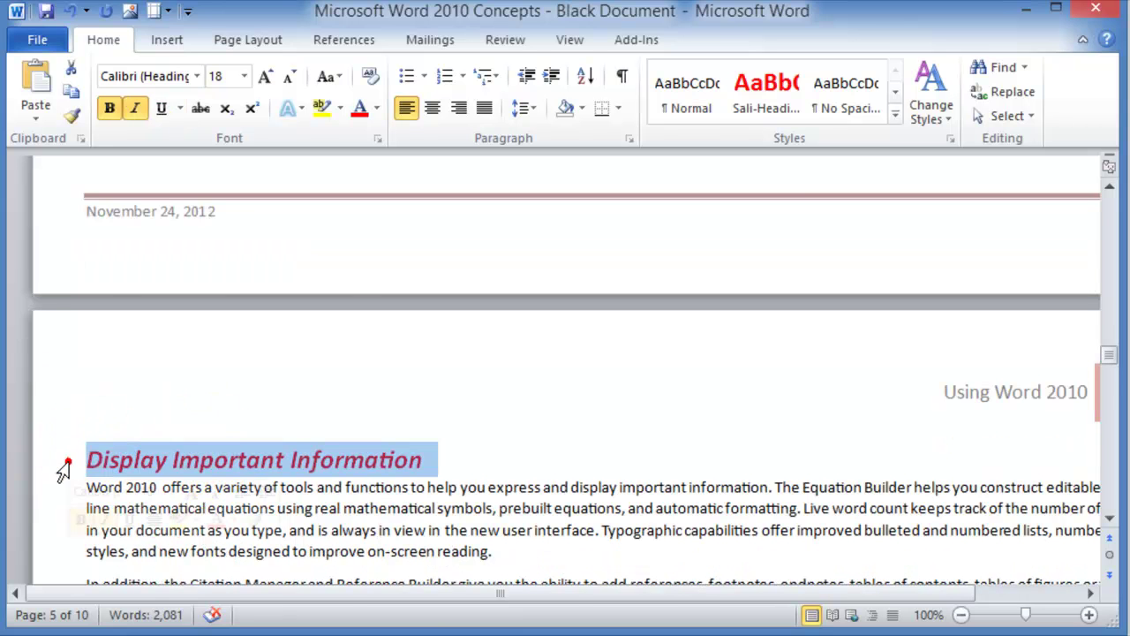
left_click(894, 115)
left_click(764, 155)
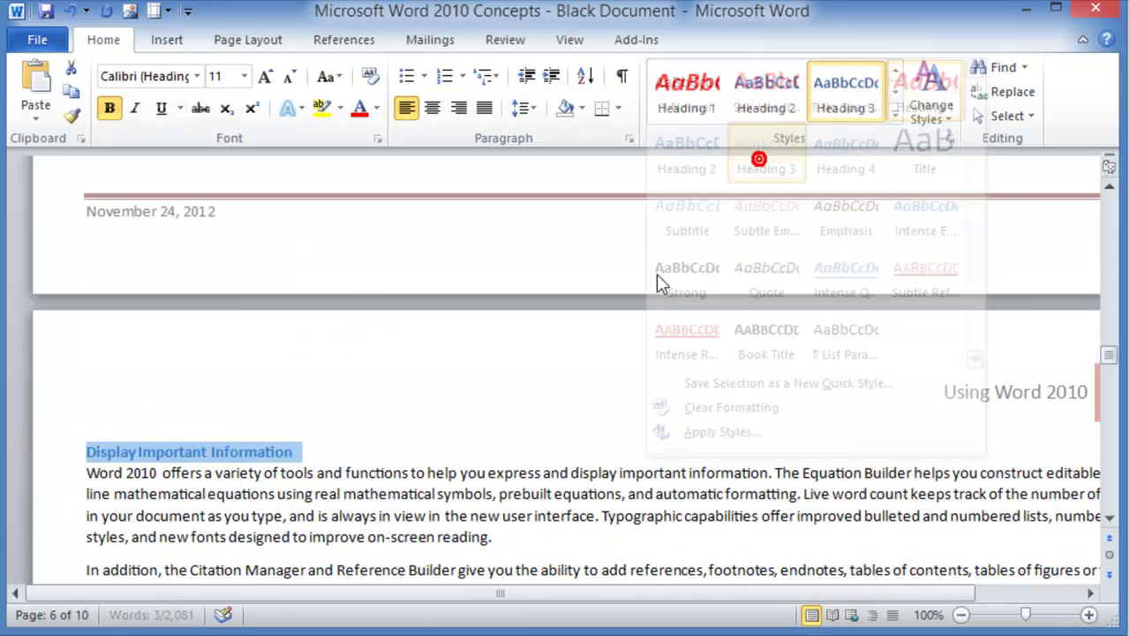
left_click(396, 447)
Scroll back up and place the caret inside the table of contents
scroll(403, 448, "down", 10)
scroll(402, 448, "up", 20)
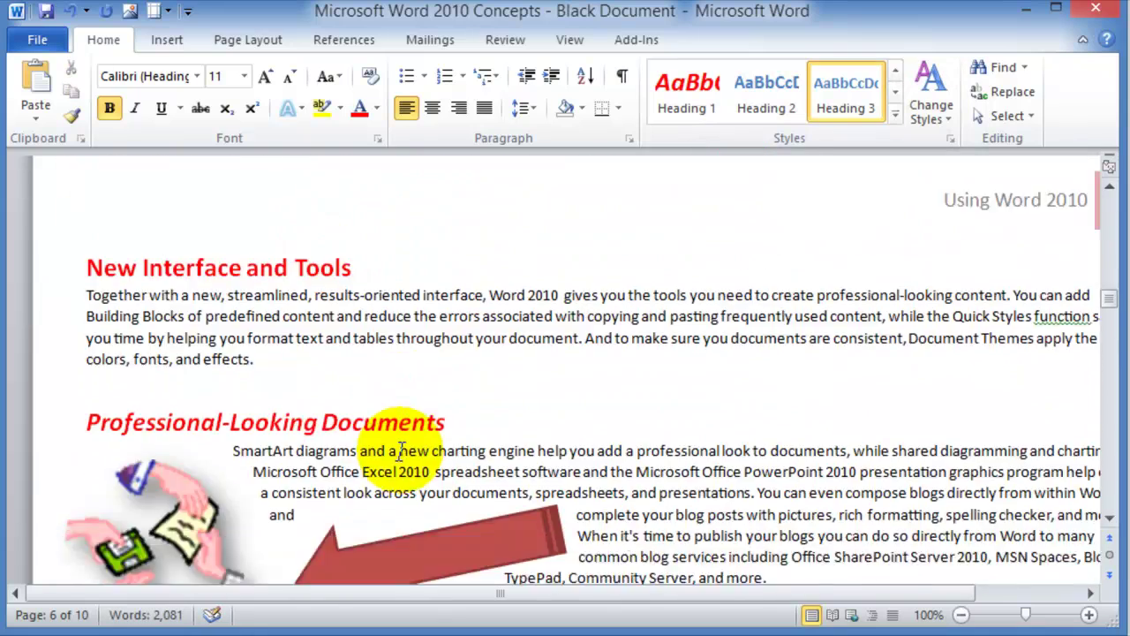
scroll(397, 454, "down", 6)
scroll(397, 454, "up", 5)
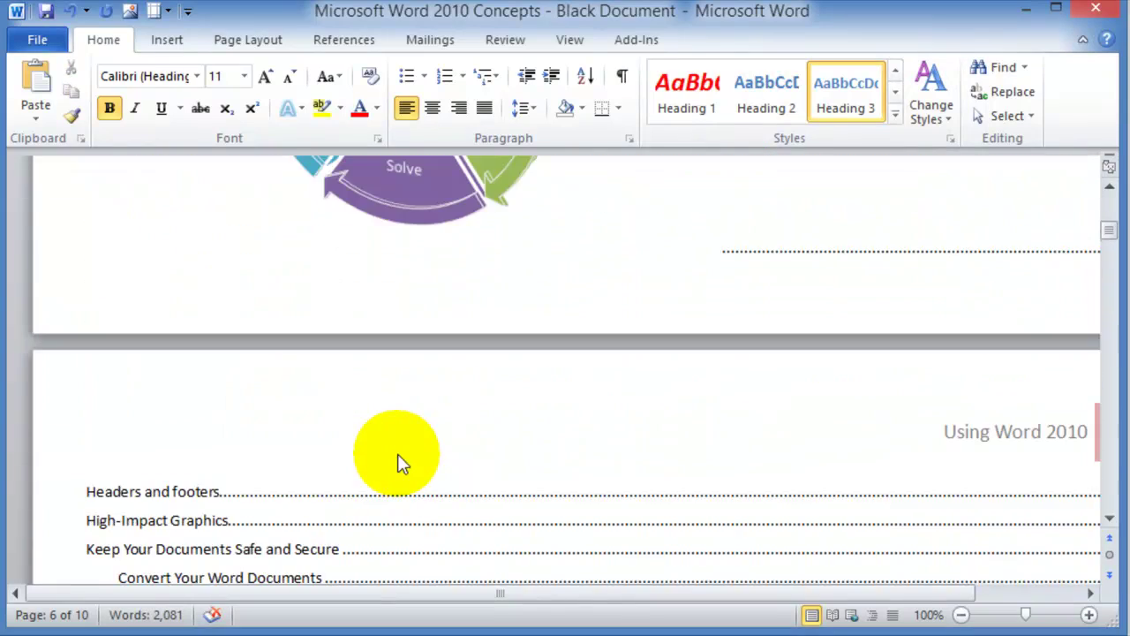
left_click(537, 521)
scroll(542, 416, "up", 8)
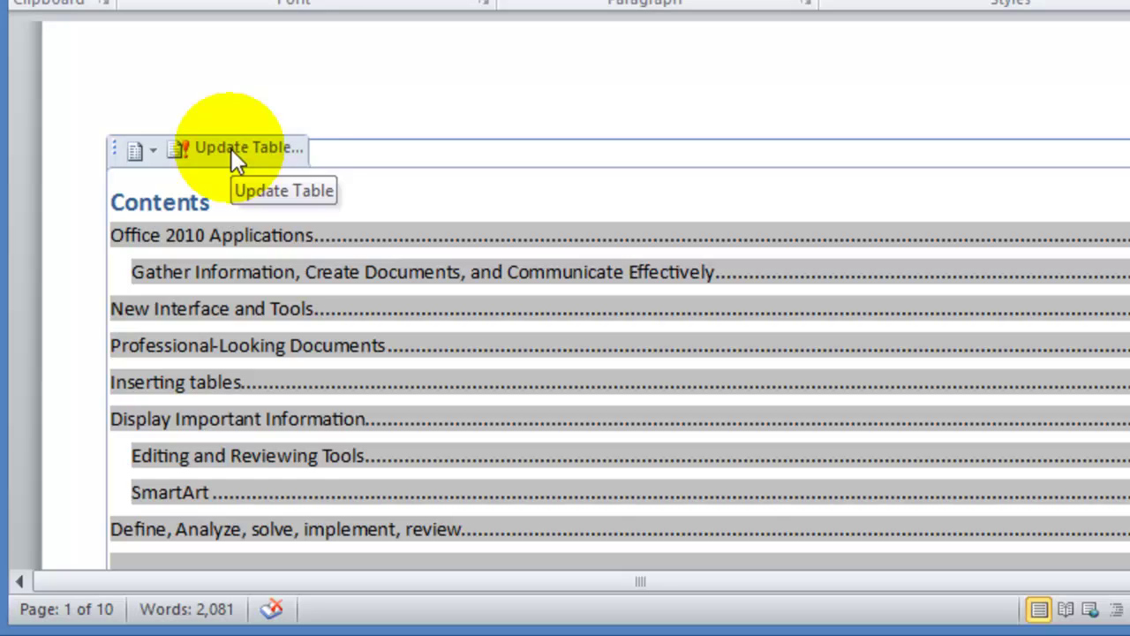
Run Update Table on the Contents table with 'Update entire table' selected
left_click(215, 256)
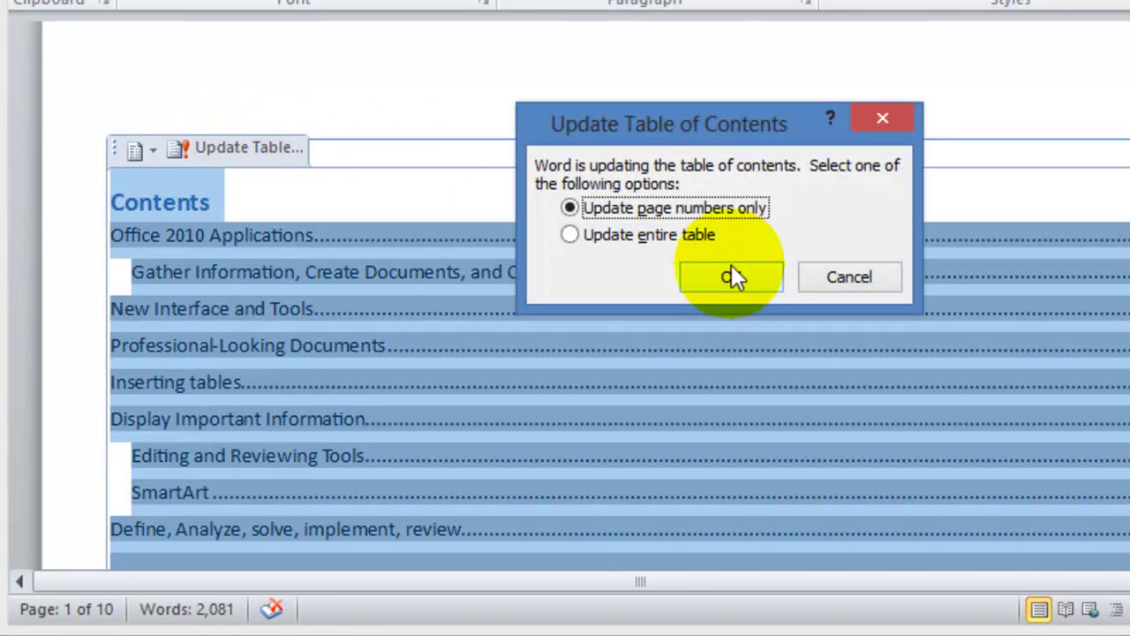
left_click(571, 235)
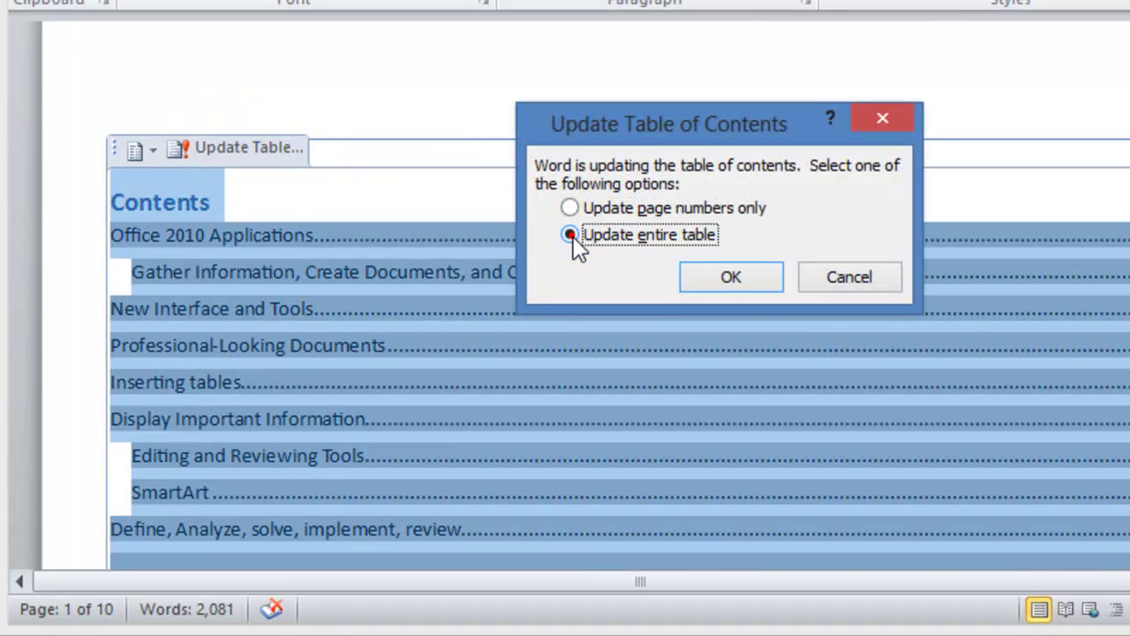
left_click(712, 281)
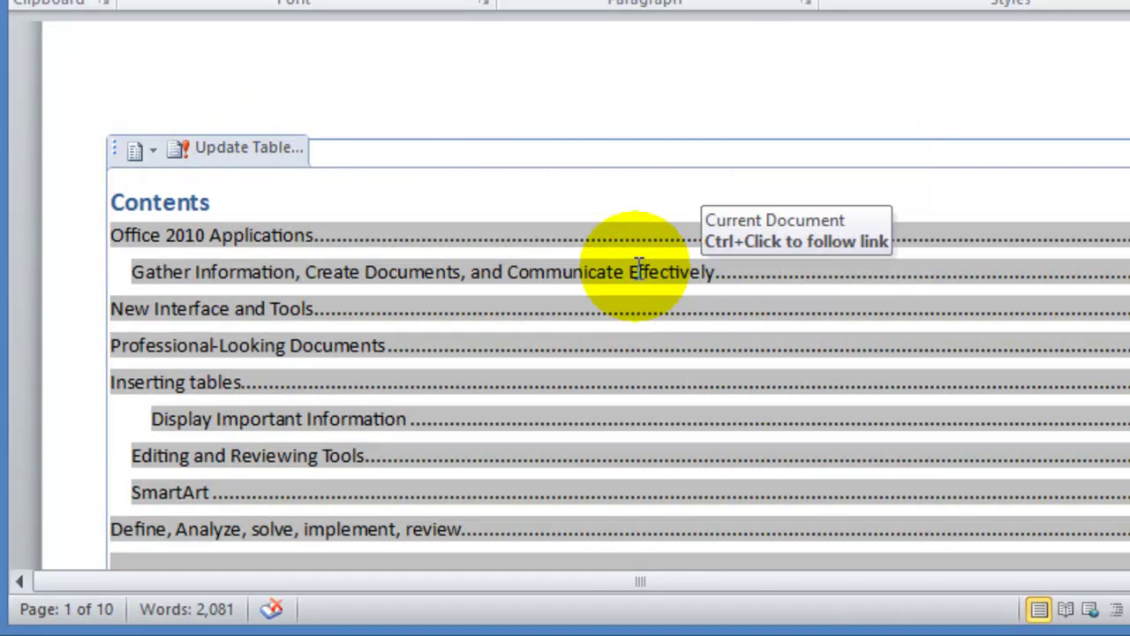
left_click_drag(310, 583, 477, 584)
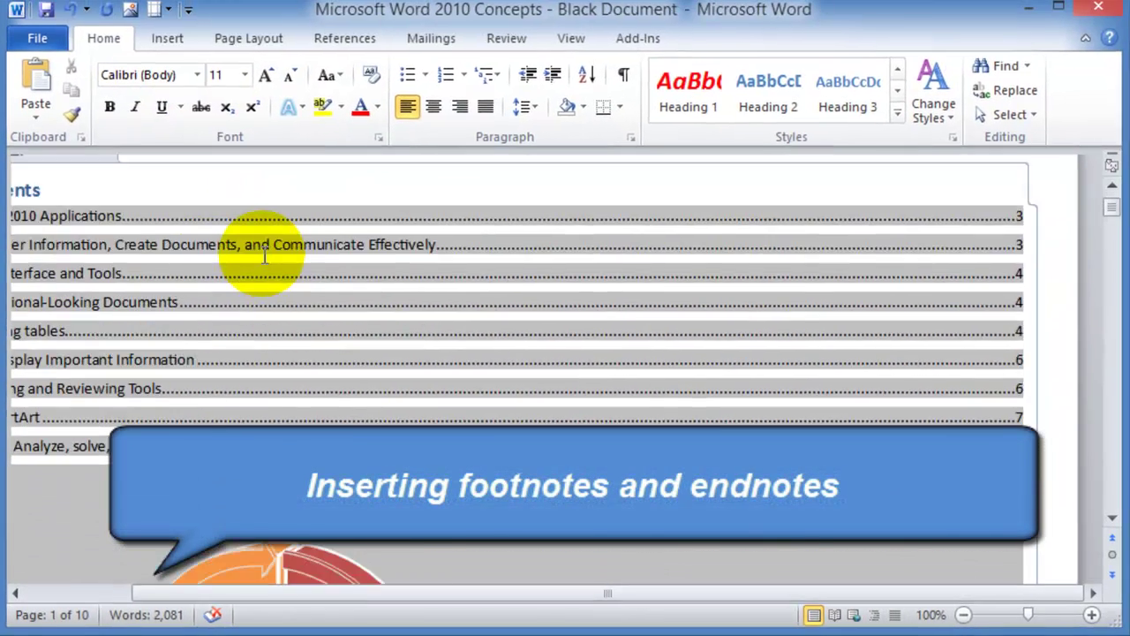
Place the caret at the end of the document title
scroll(307, 191, "down", 10)
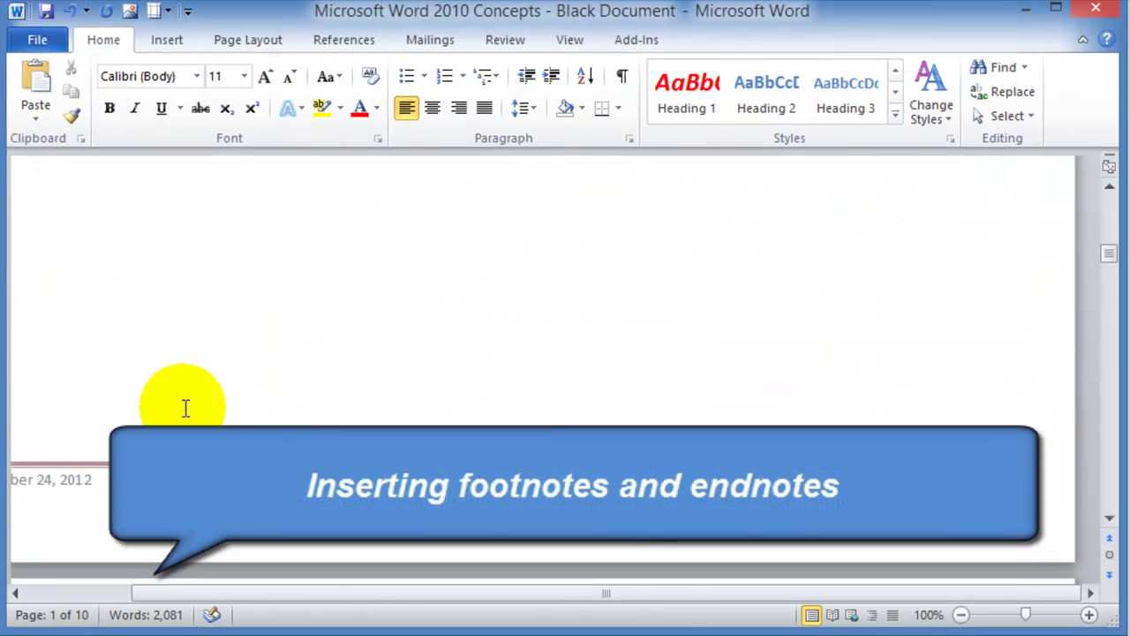
scroll(160, 424, "down", 8)
left_click(92, 519)
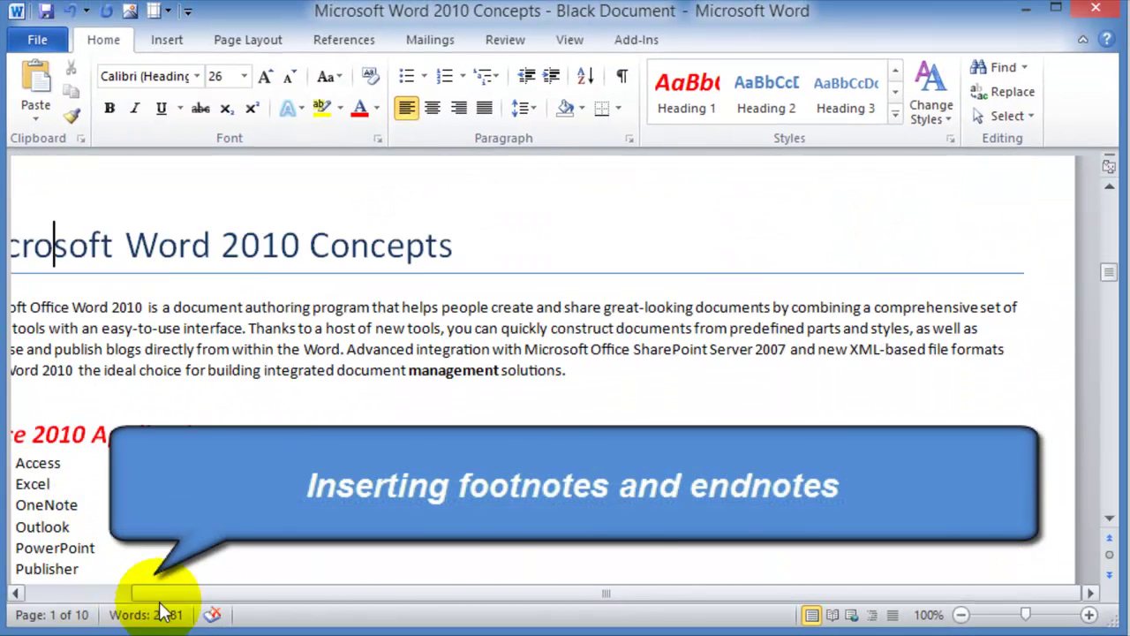
left_click_drag(163, 594, 43, 588)
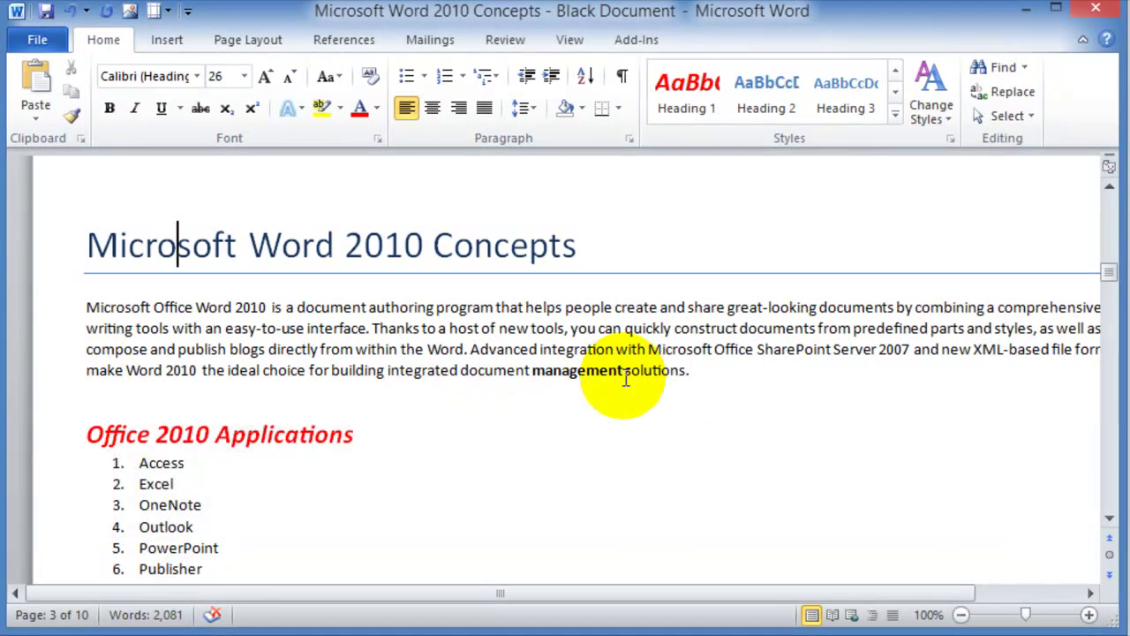
left_click(688, 371)
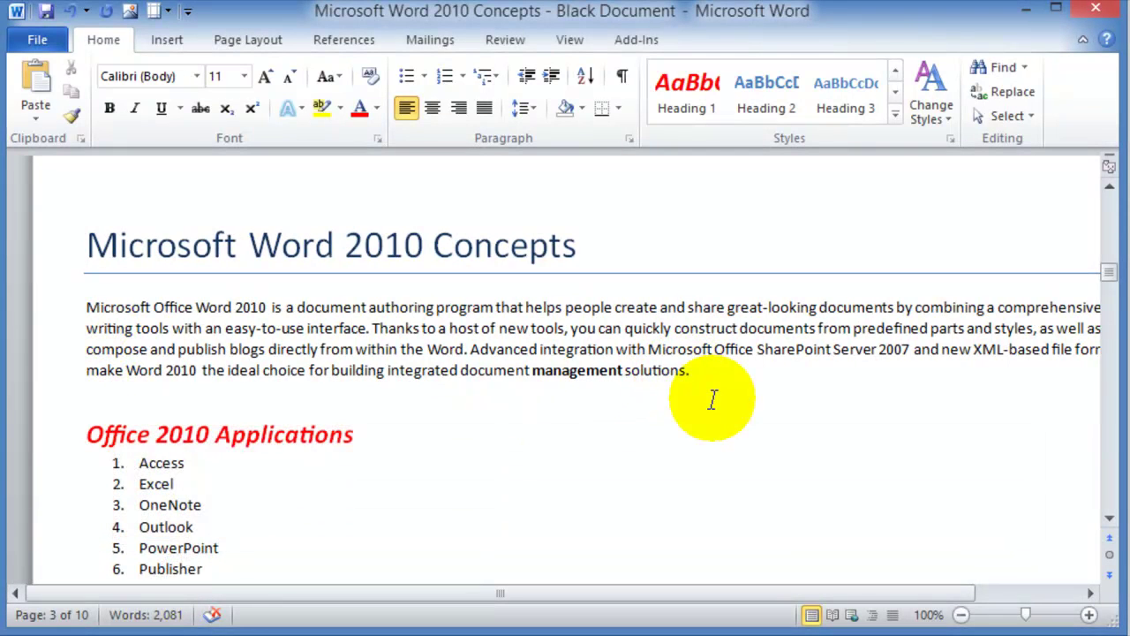
left_click(584, 246)
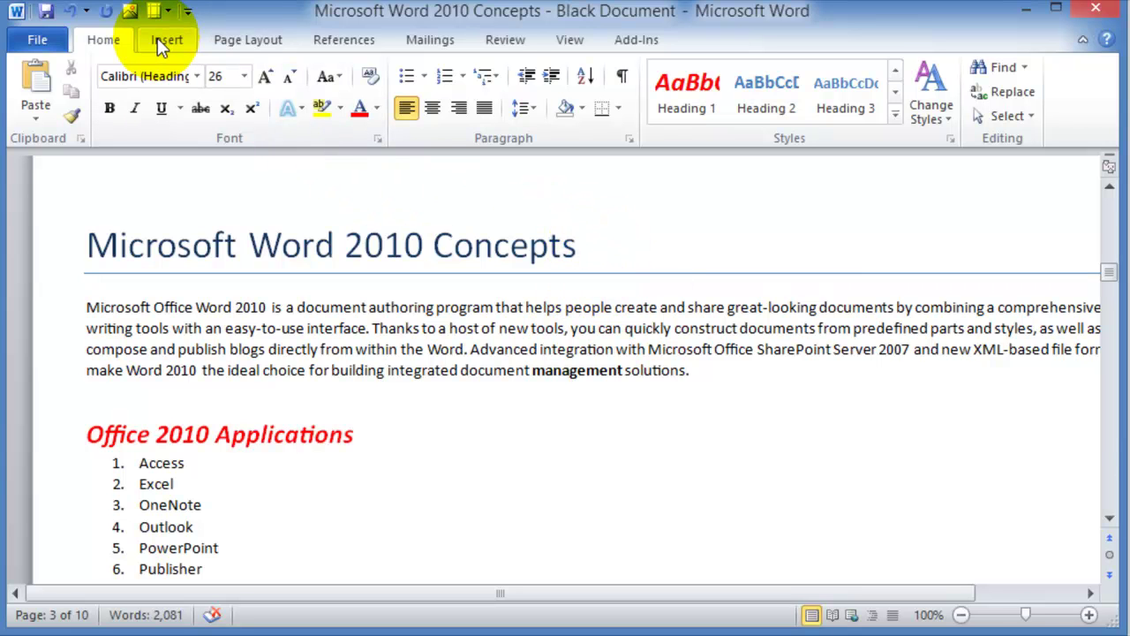
Insert footnote 1 from the References tab and check its note at the page bottom
left_click(333, 42)
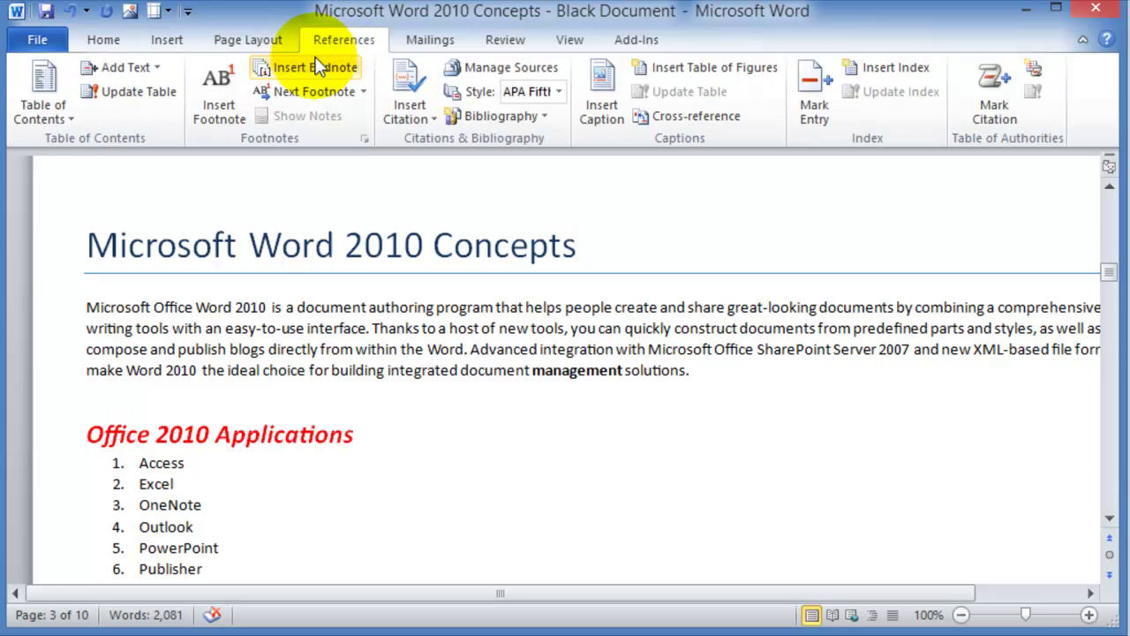
left_click(221, 124)
scroll(654, 280, "down", 2)
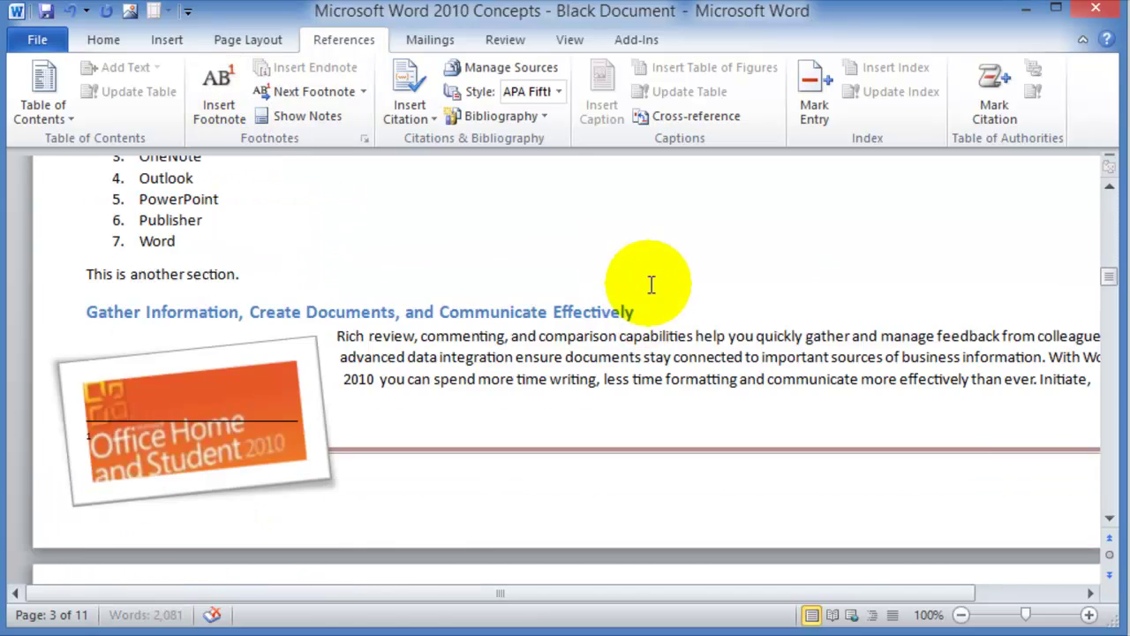
scroll(658, 273, "down", 3)
scroll(664, 272, "up", 1)
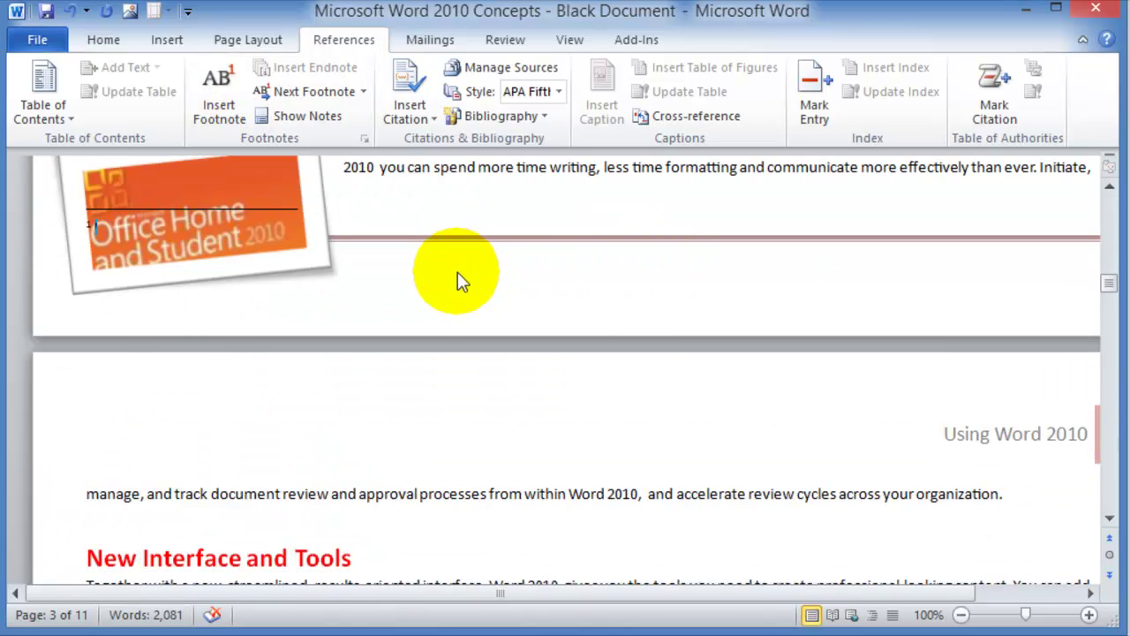
scroll(174, 331, "up", 1)
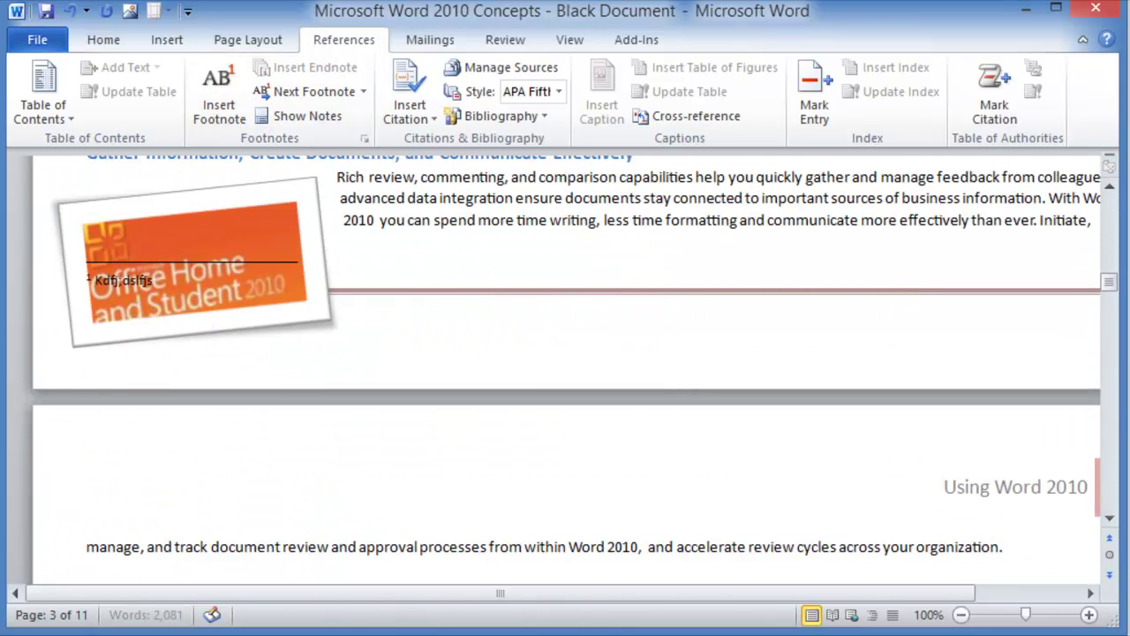
scroll(174, 247, "up", 2)
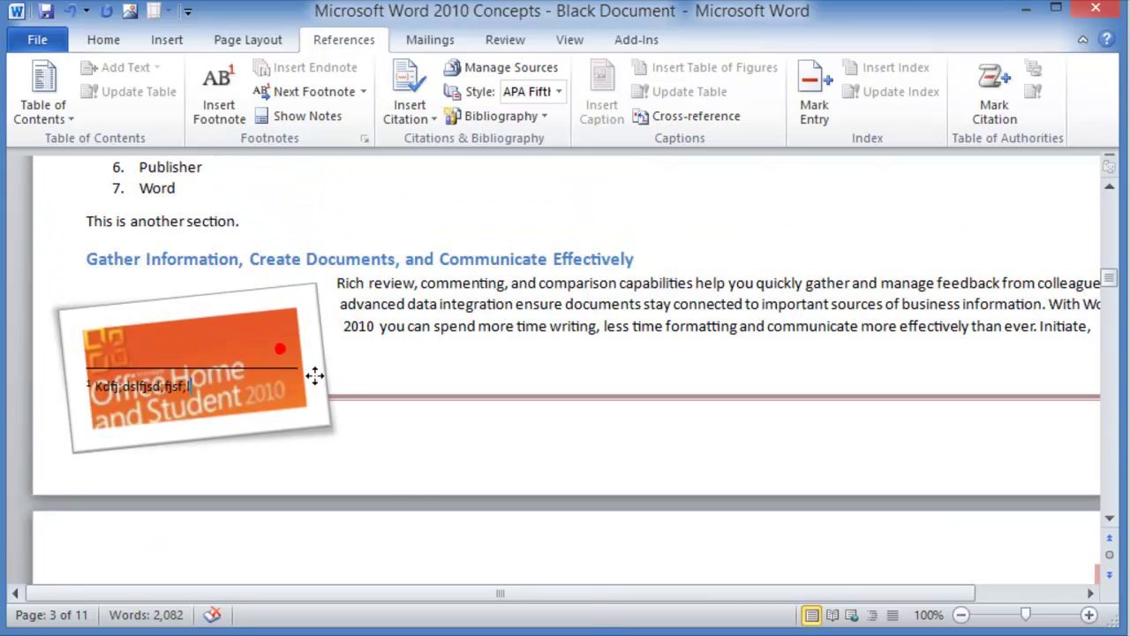
scroll(388, 424, "down", 3)
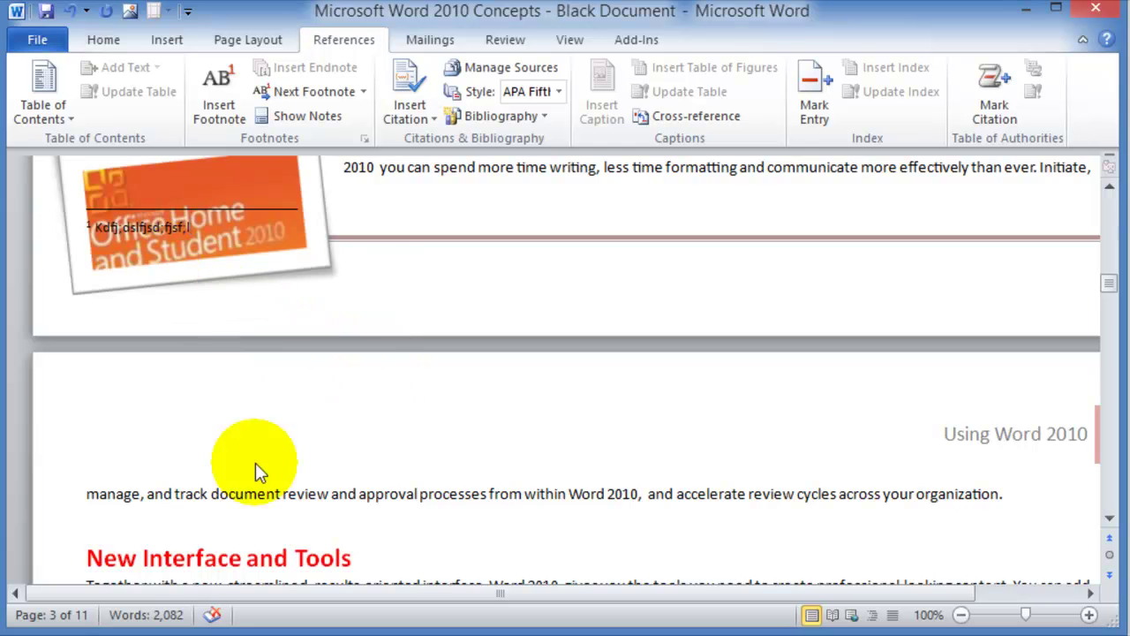
scroll(211, 424, "down", 4)
Insert footnote 2 after 'New Interface and Tools' with two lines of placeholder note text
left_click(362, 345)
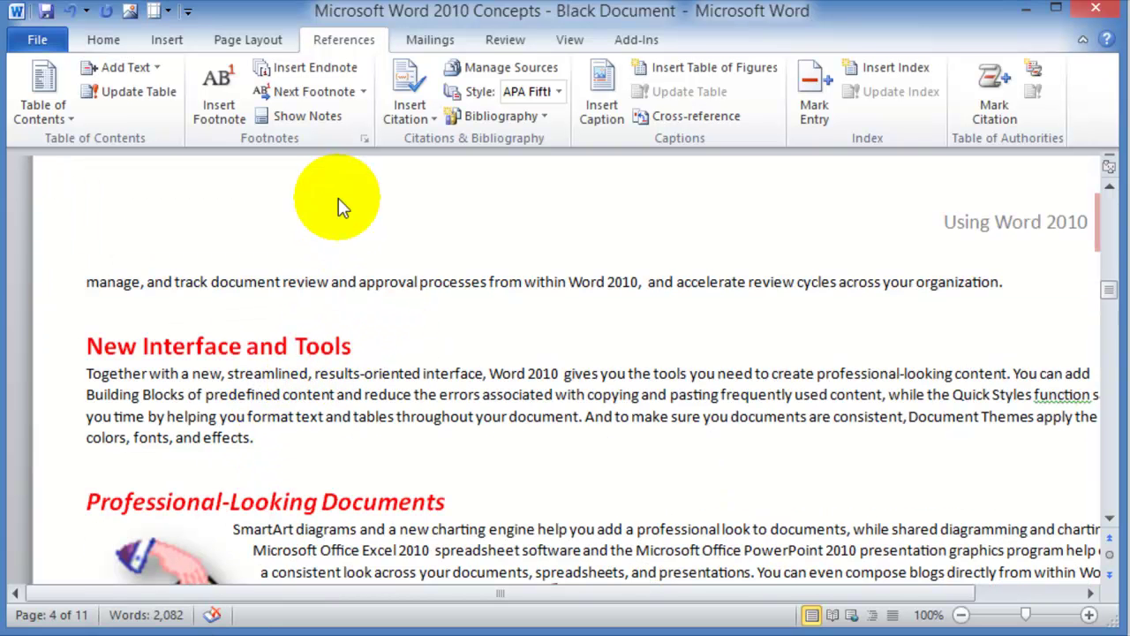
left_click(220, 112)
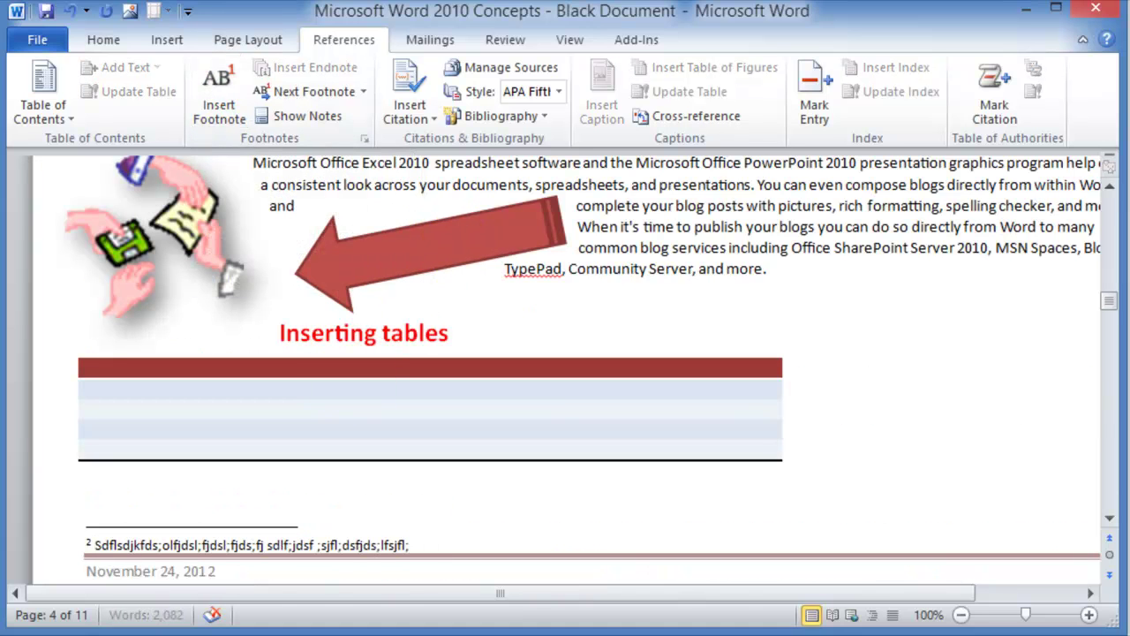
type("Sdflsdjkfds;olfjdsl;fjdsl;fjds;fj sdlf;jdsf ;sjfl;dsfjds;lfsjfl;sfjsfjksfsf")
key("Return")
type("sdfds")
type("sfsdfsdfsd")
scroll(374, 370, "up", 6)
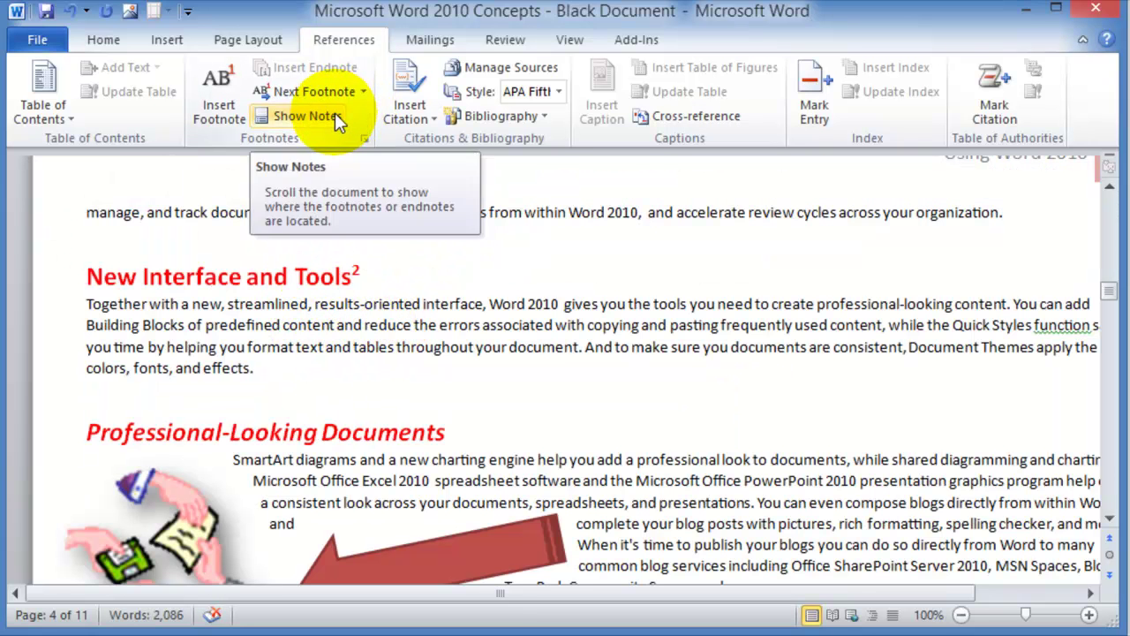
left_click(492, 430)
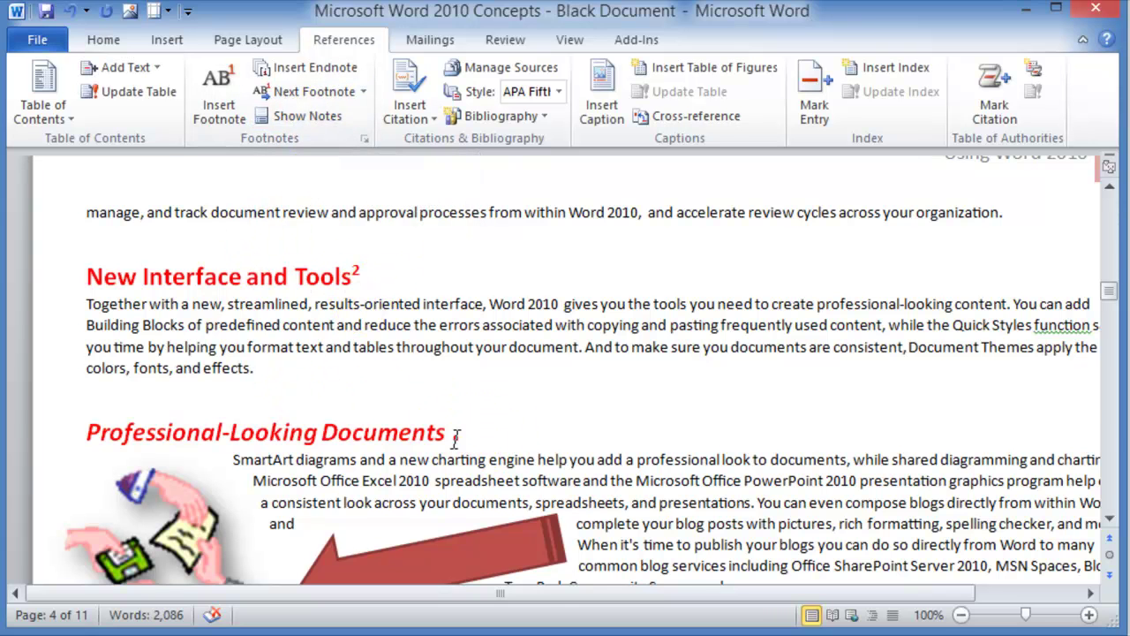